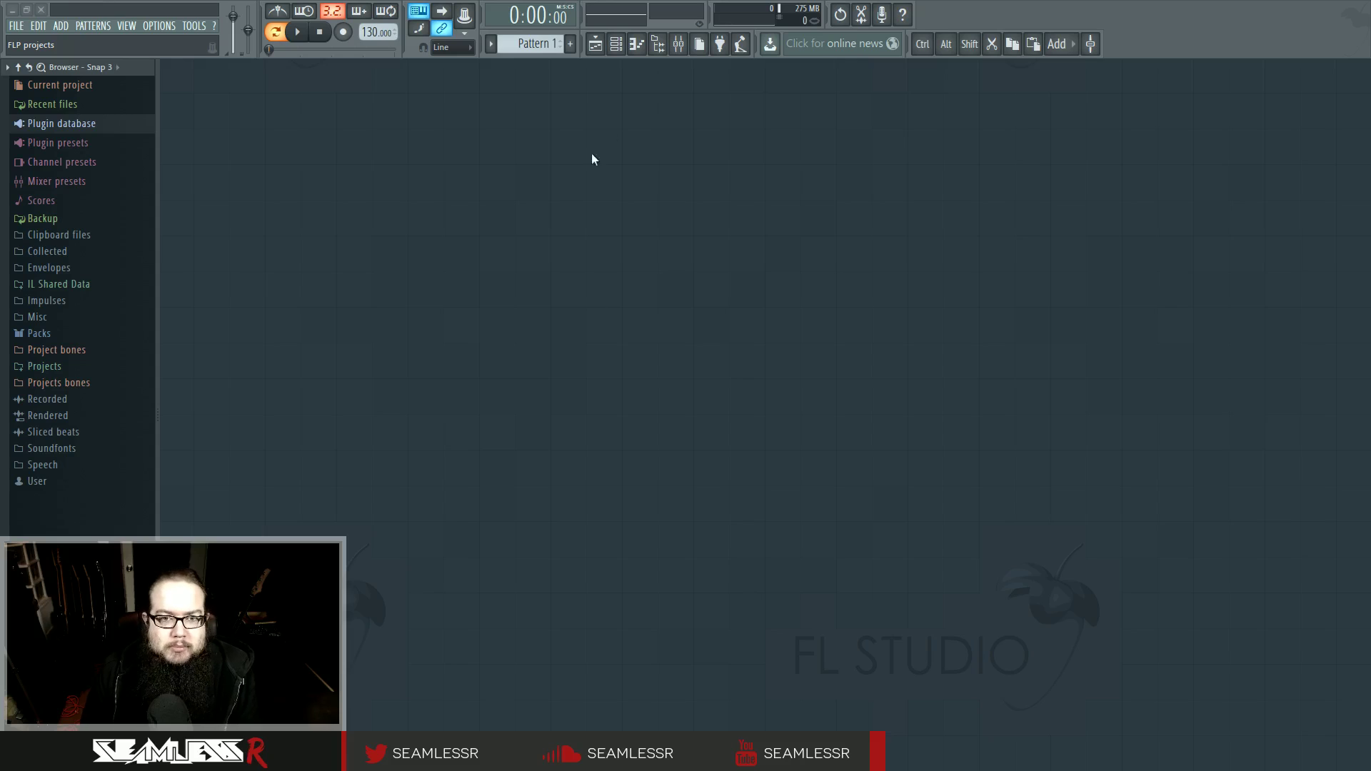
# Step: Show the Channel rack with its default Kick, Clap, Hat and Snare channels
pyautogui.click(616, 44)
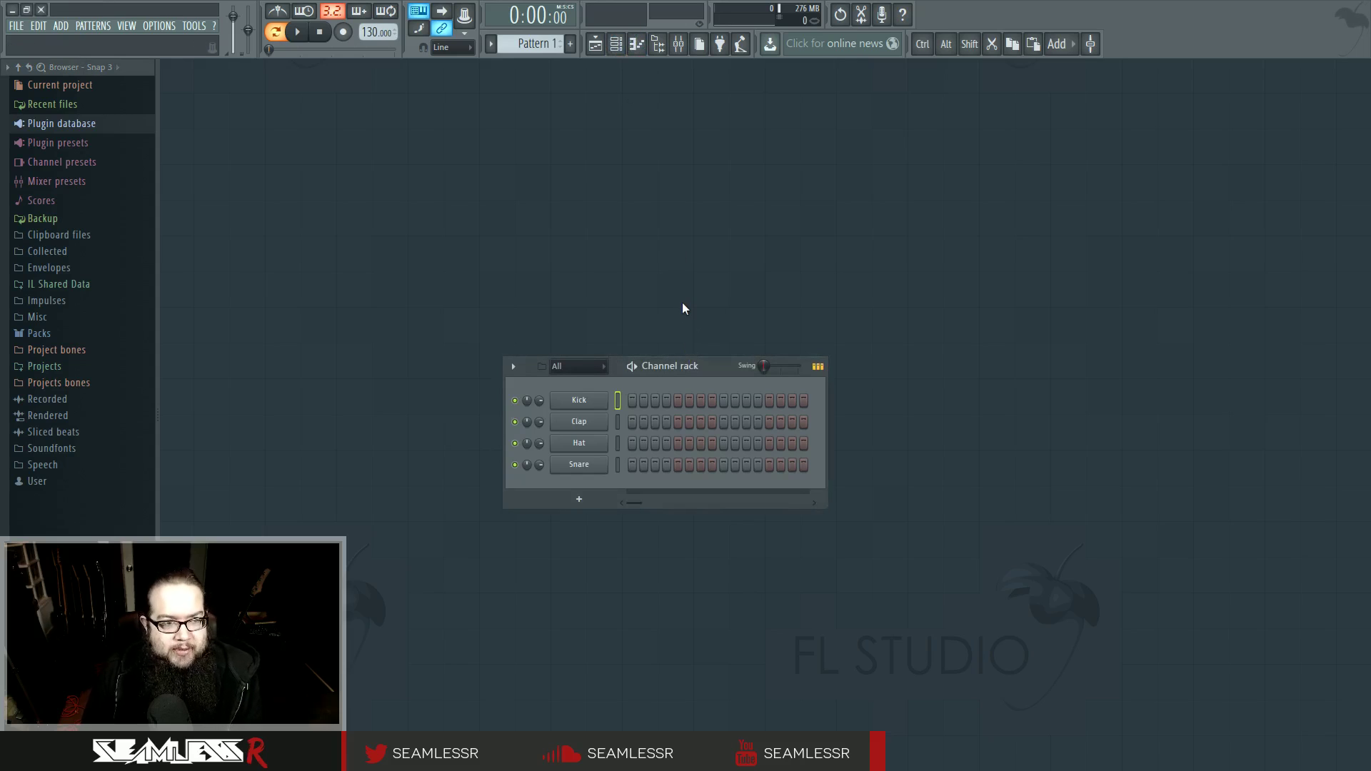
# Step: Browse the ADD > Channel plugin list and close it without adding anything
pyautogui.click(69, 27)
pyautogui.click(62, 28)
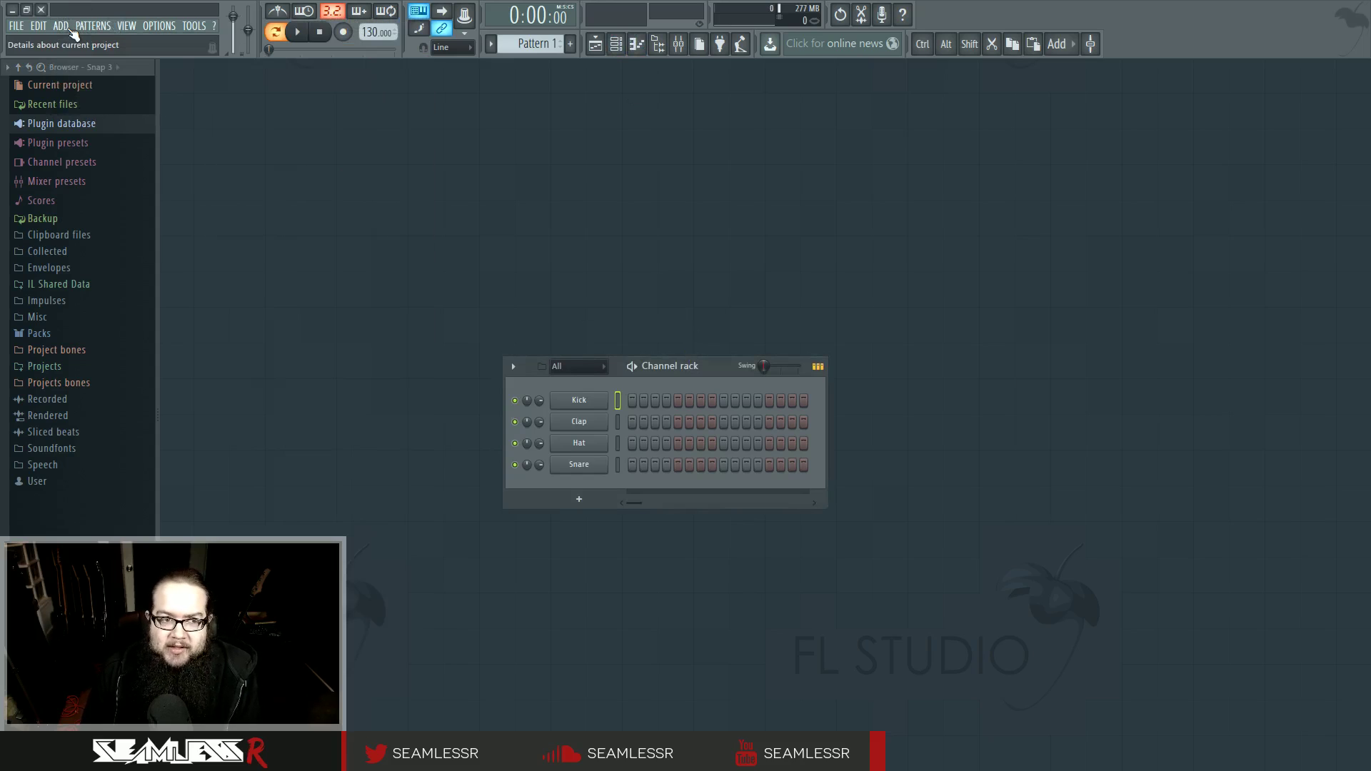
pyautogui.click(62, 27)
pyautogui.moveTo(128, 41)
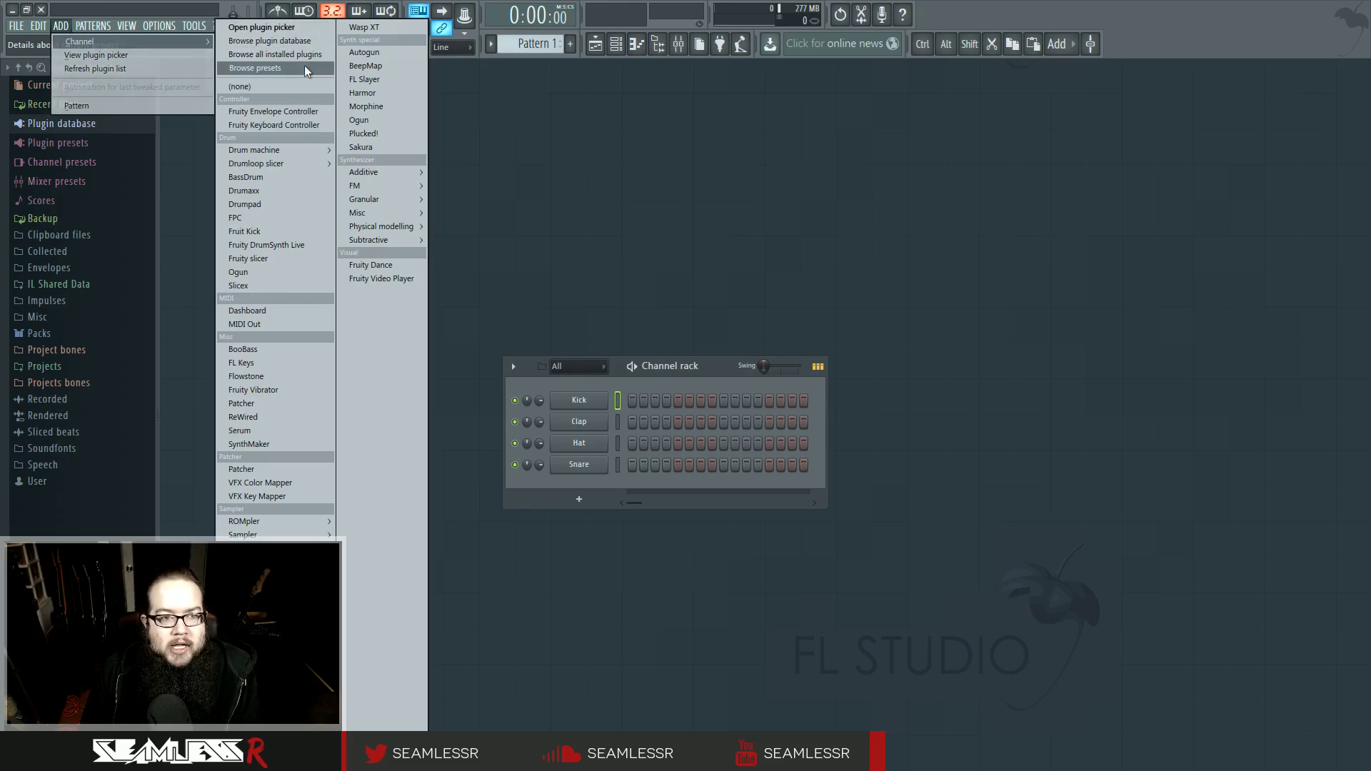
pyautogui.click(645, 166)
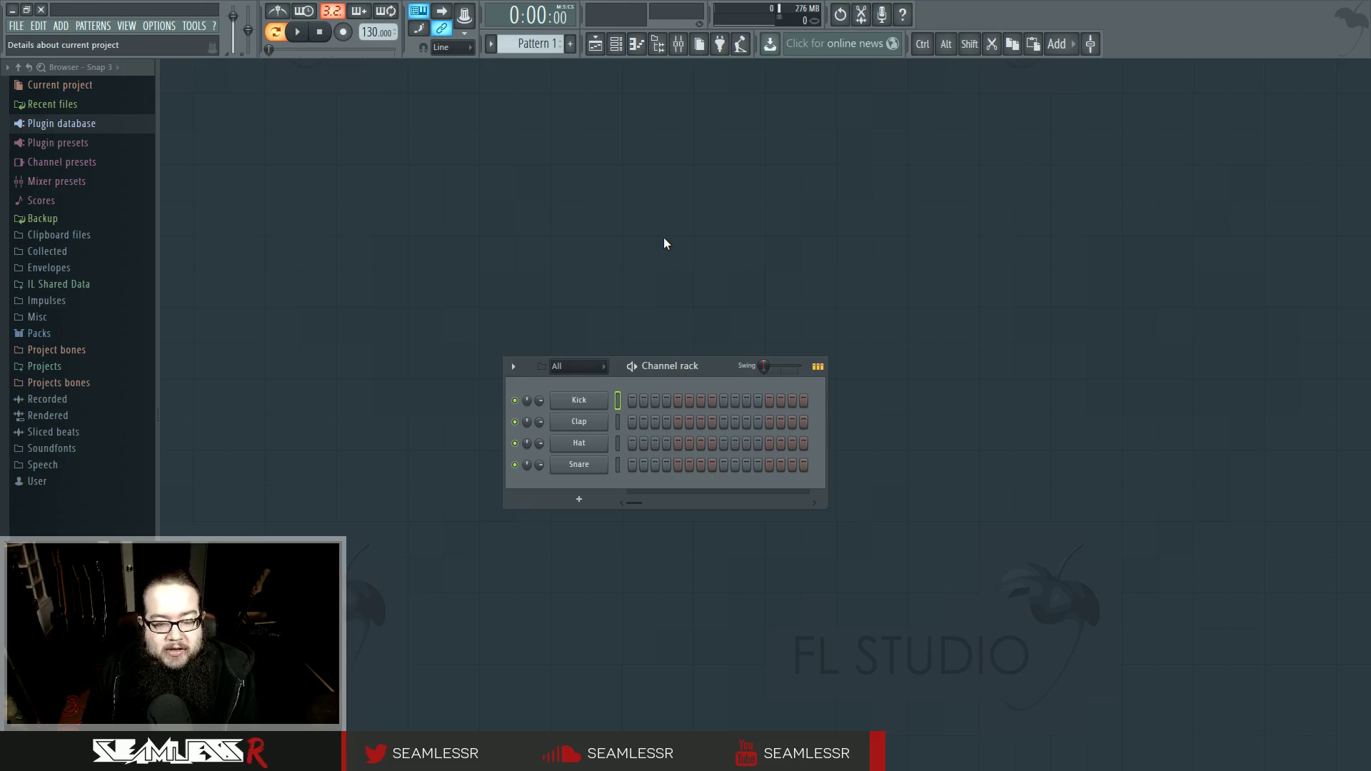
# Step: Recheck the channel plugin list, then bring up the Channel rack's + plugin list
pyautogui.click(60, 26)
pyautogui.moveTo(65, 42)
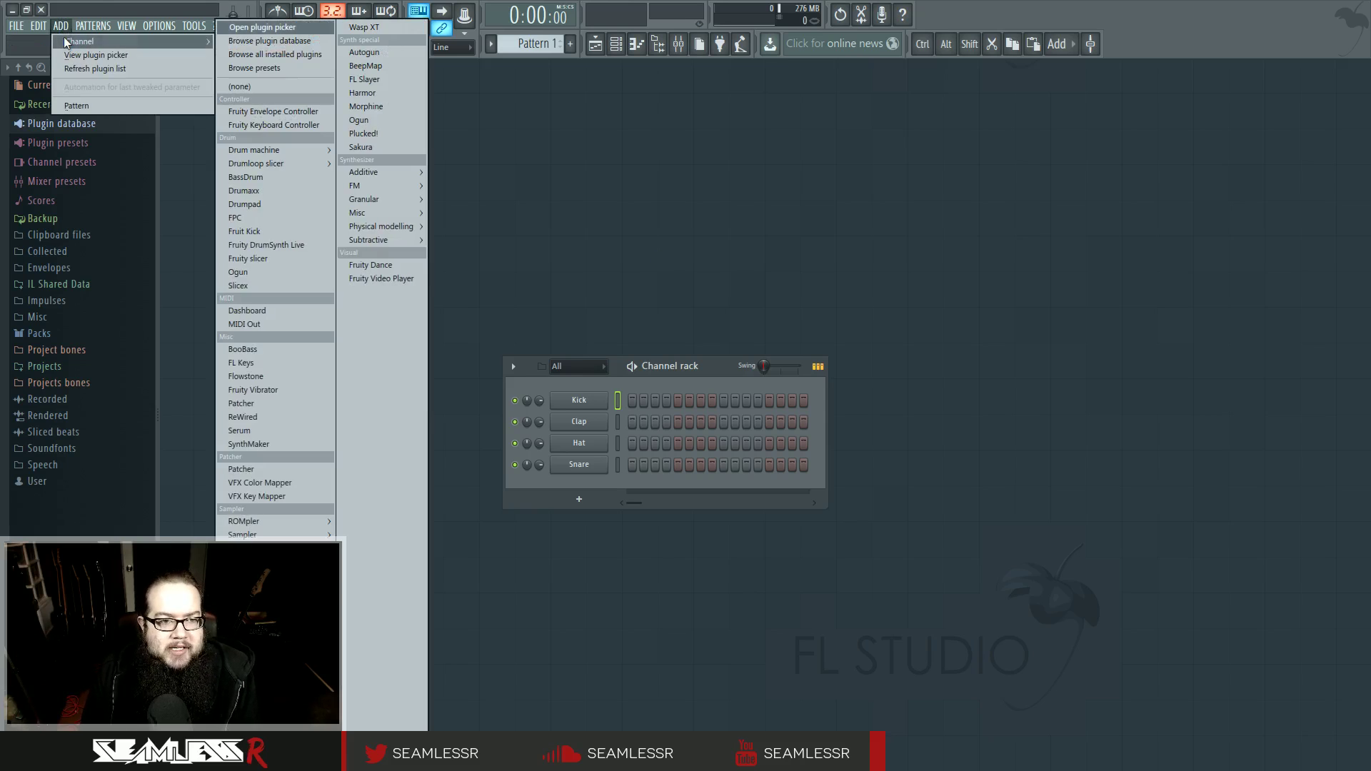
pyautogui.click(61, 27)
pyautogui.click(61, 27)
pyautogui.click(62, 26)
pyautogui.click(580, 499)
# Step: Add BooBass from Plugin database > Generators > Misc as a fifth channel below Snare
pyautogui.press('F8')
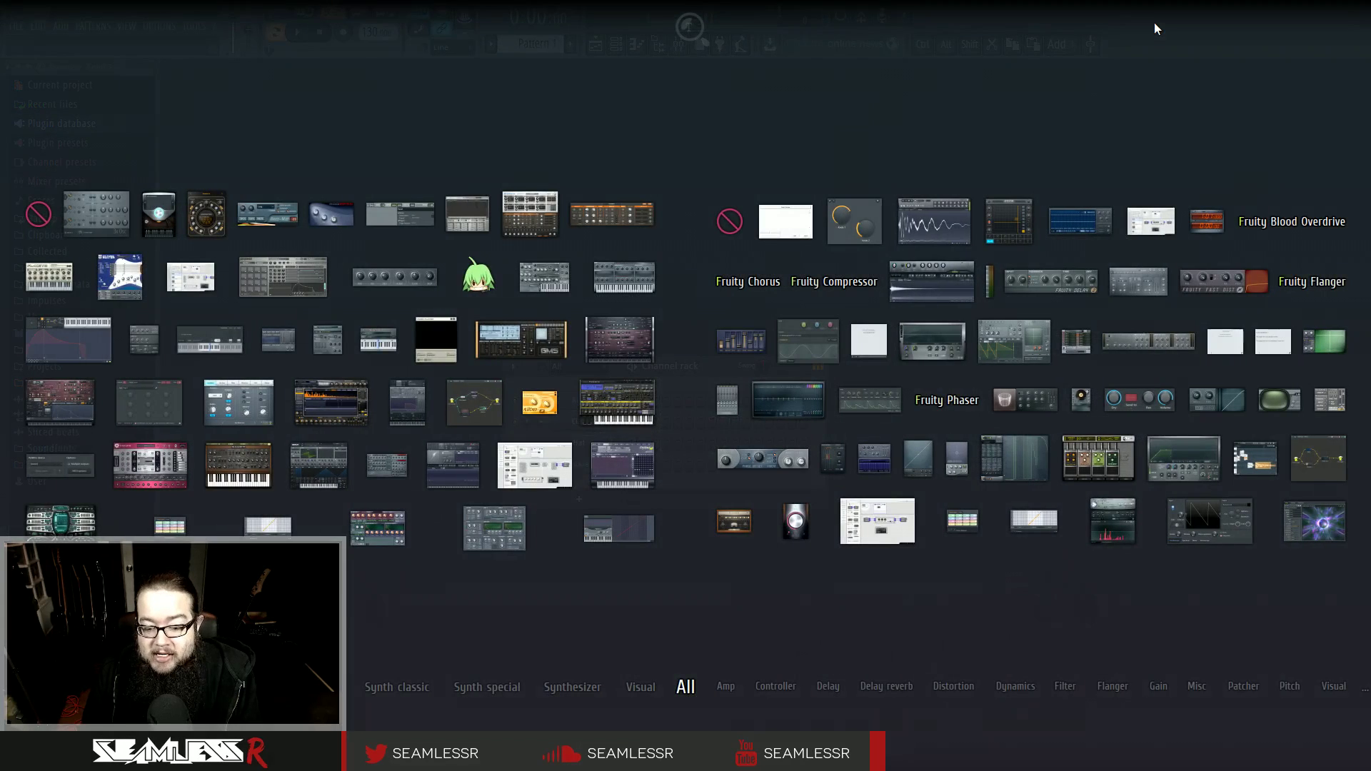
pyautogui.press('F8')
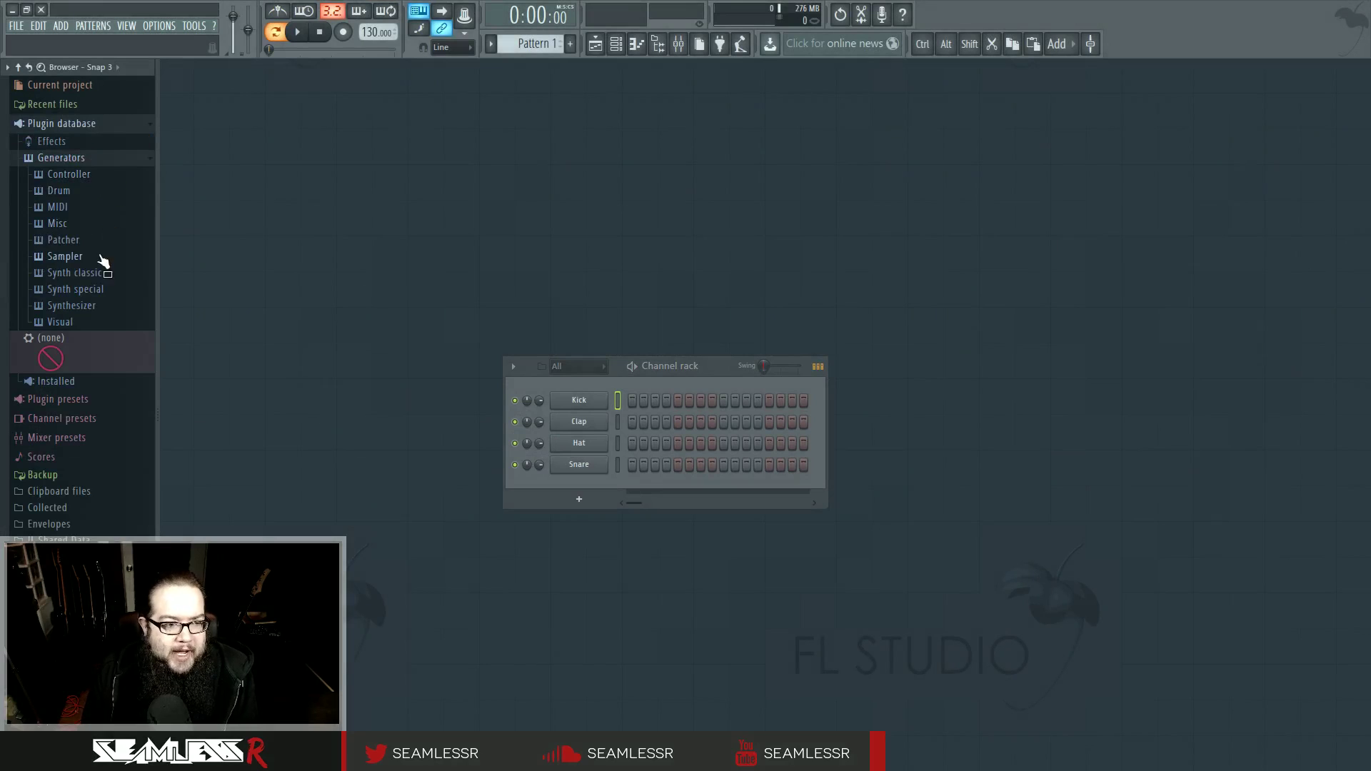
pyautogui.click(100, 227)
pyautogui.moveTo(70, 240); pyautogui.dragTo(682, 493)
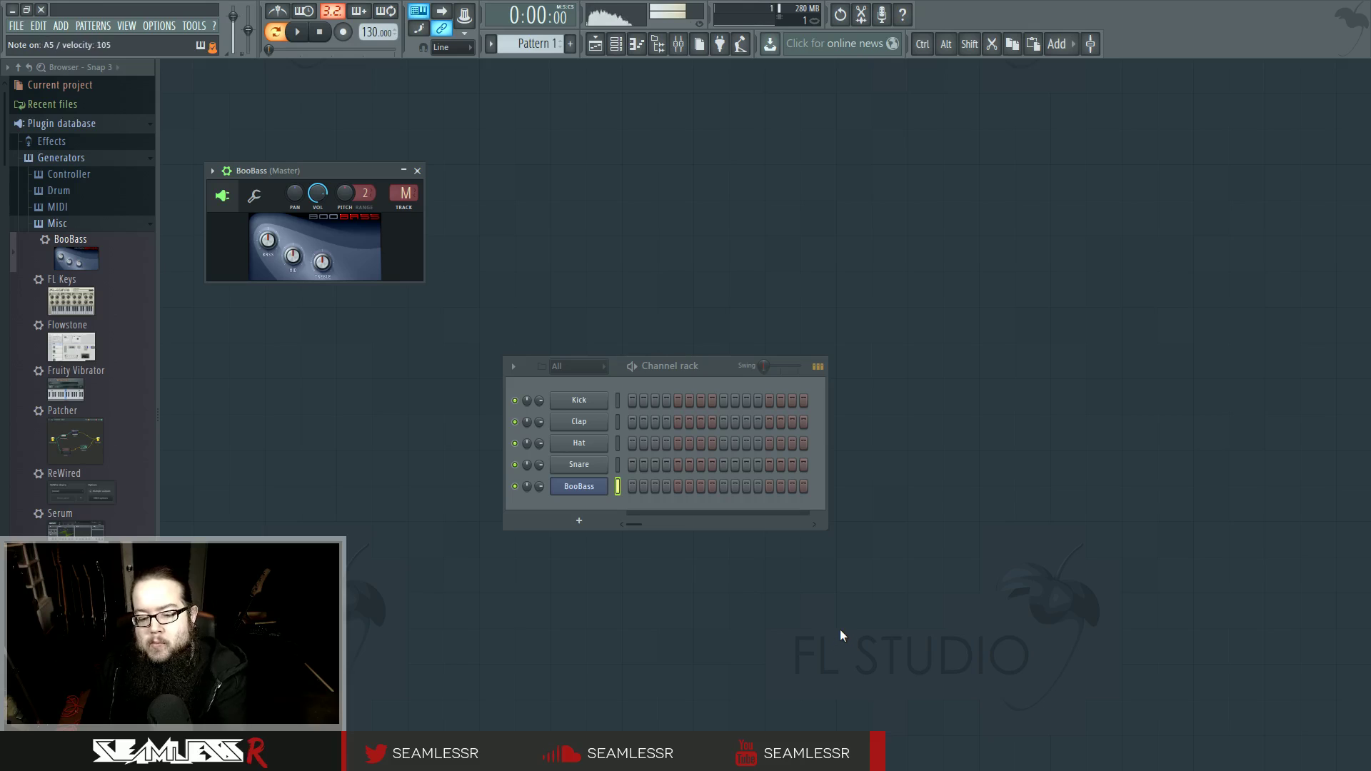
pyautogui.press('Escape')
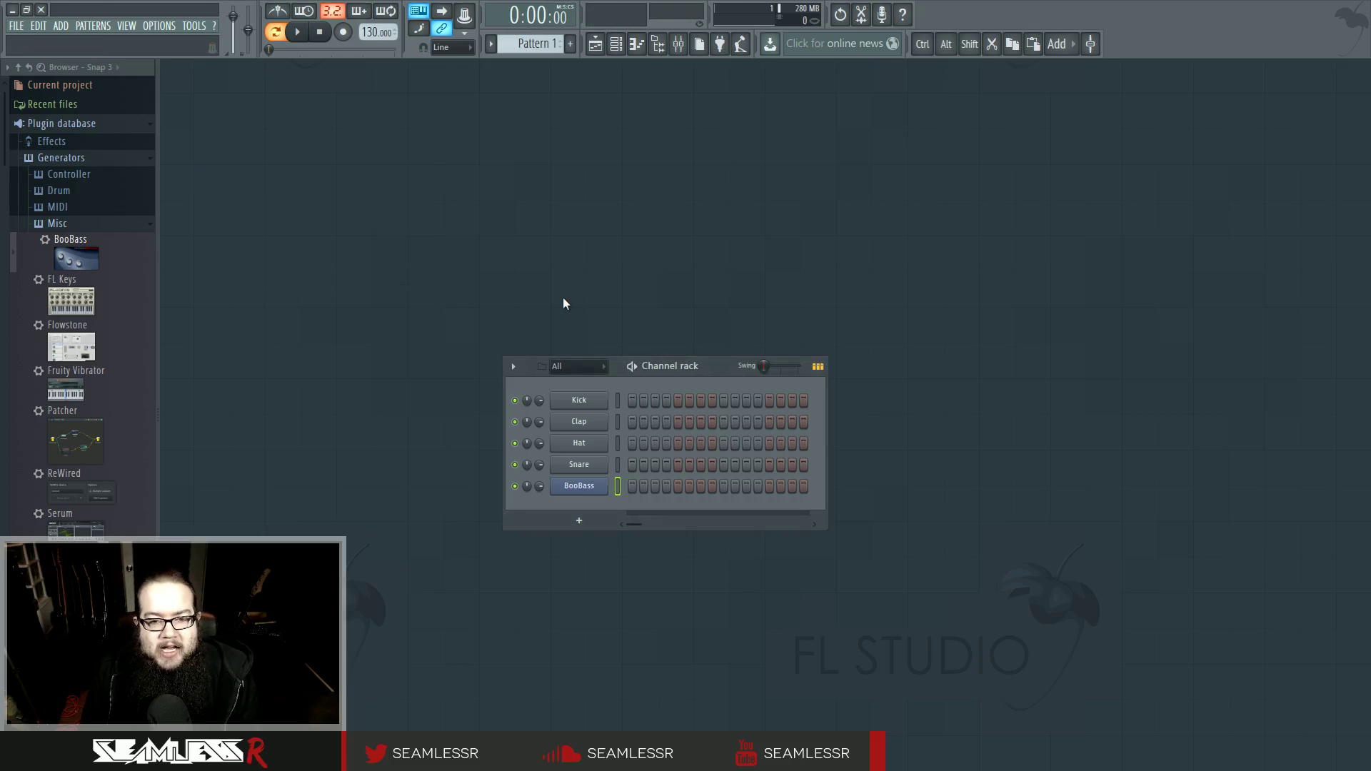
pyautogui.click(91, 224)
# Step: Move the Channel rack higher in the workspace
pyautogui.click(91, 159)
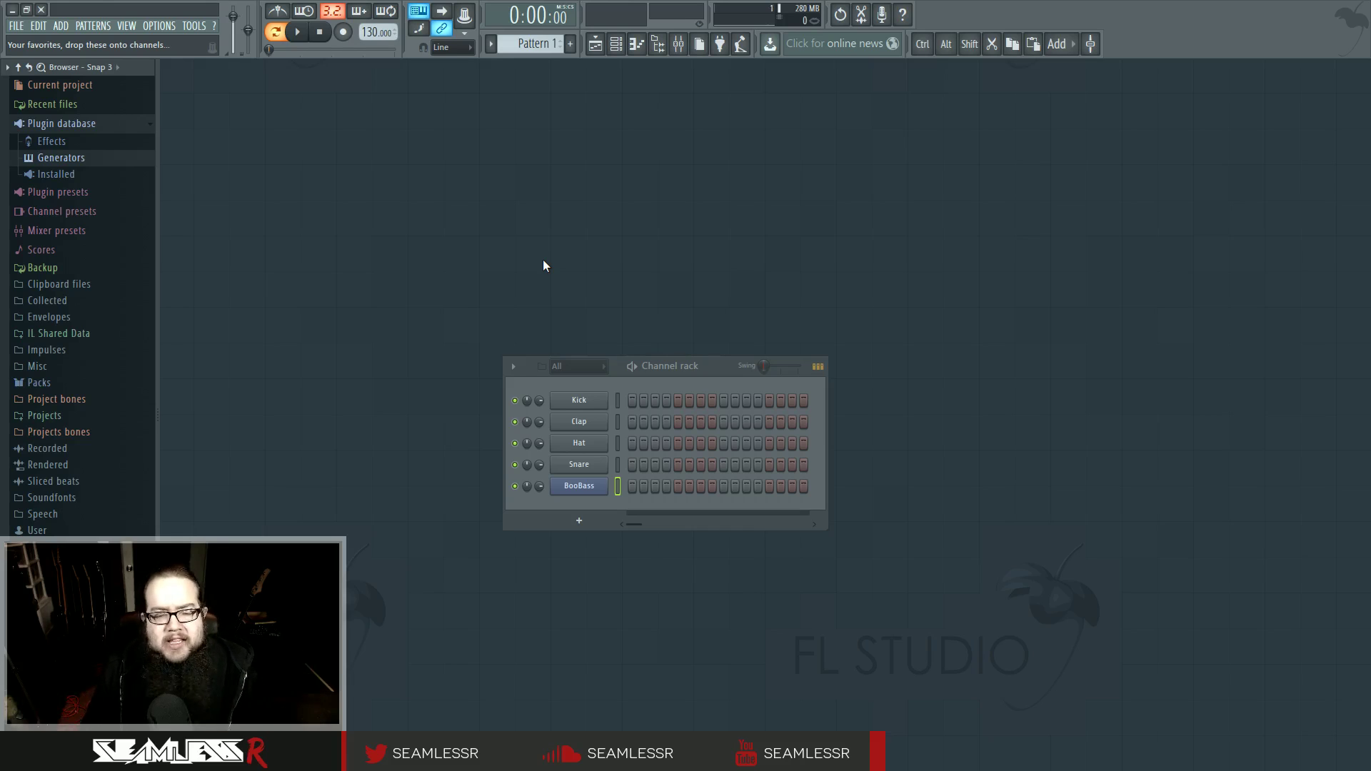
pyautogui.moveTo(678, 361); pyautogui.dragTo(701, 255)
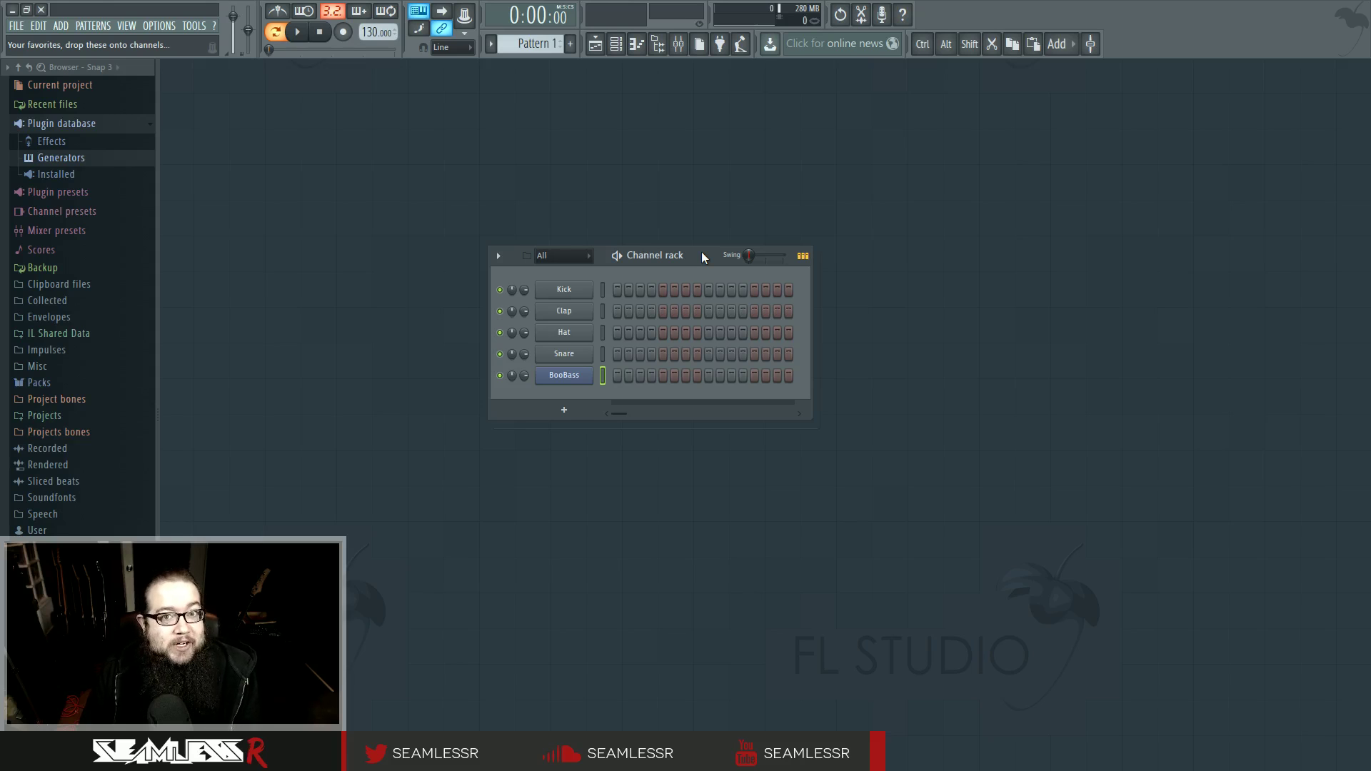
pyautogui.click(81, 123)
pyautogui.click(80, 123)
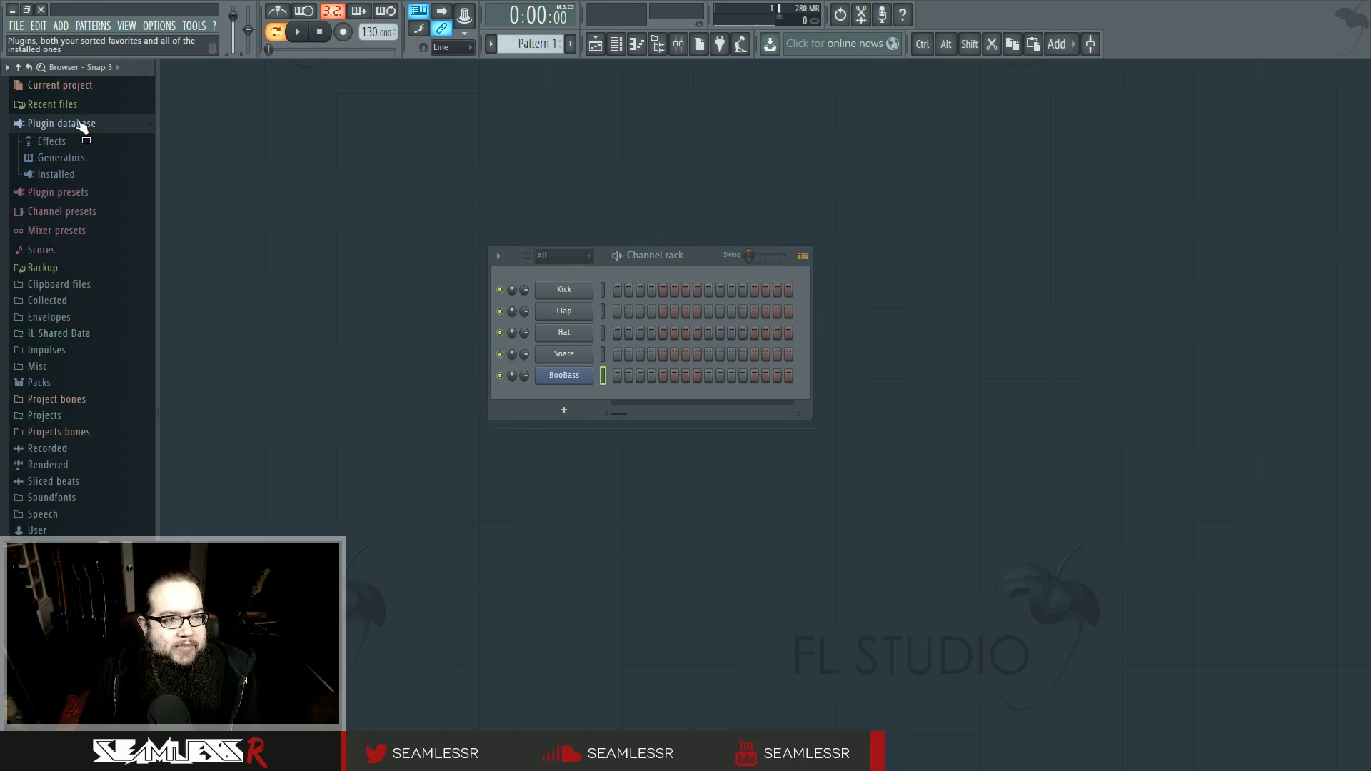
# Step: Inspect the Installed > Generators > VST list, then collapse the plugin database folders
pyautogui.click(100, 175)
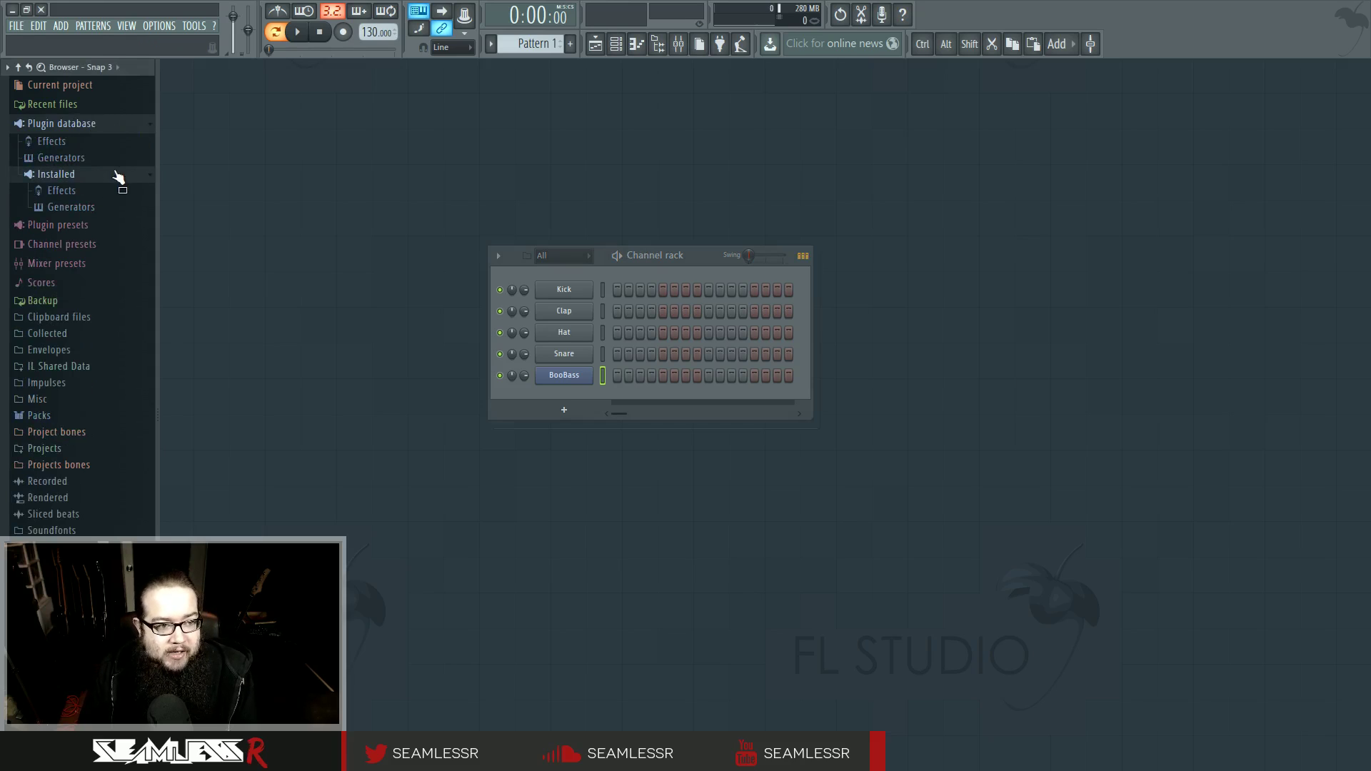
pyautogui.click(101, 207)
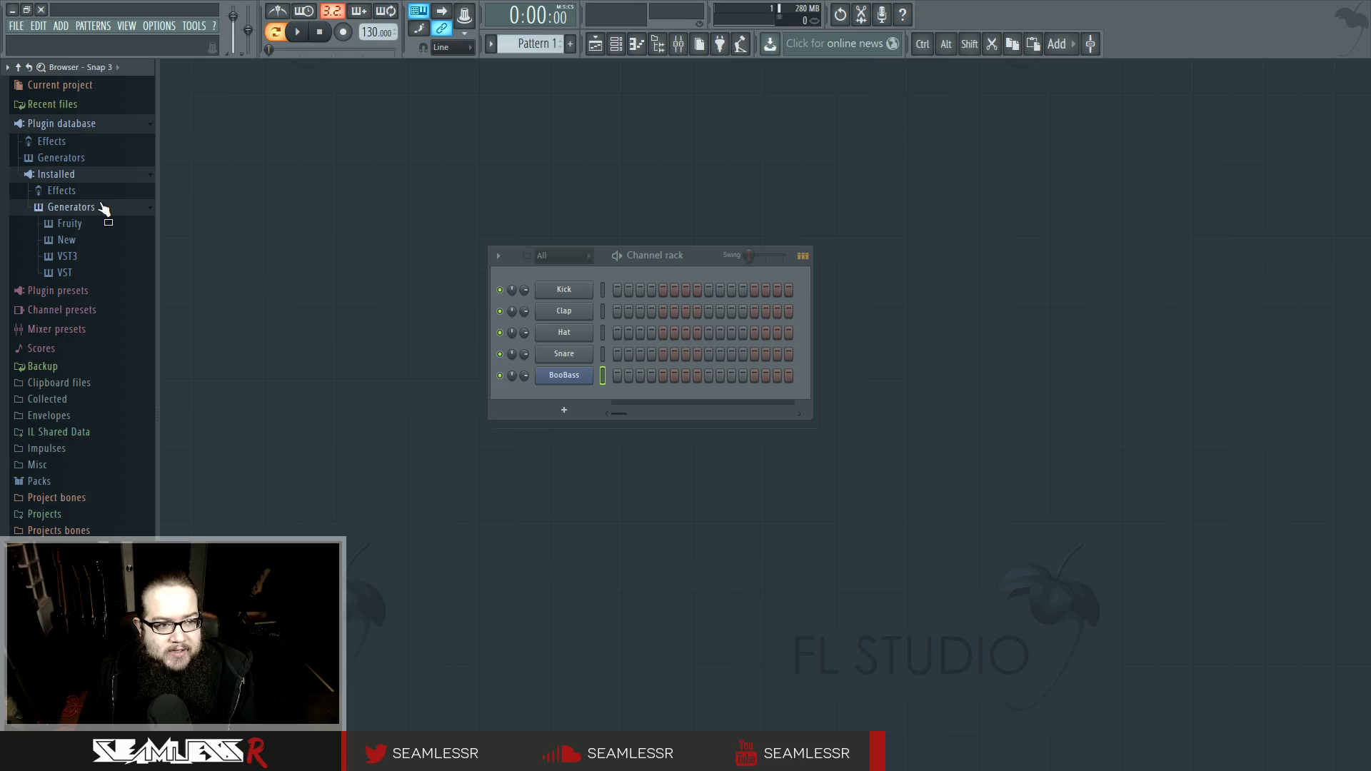
pyautogui.click(94, 279)
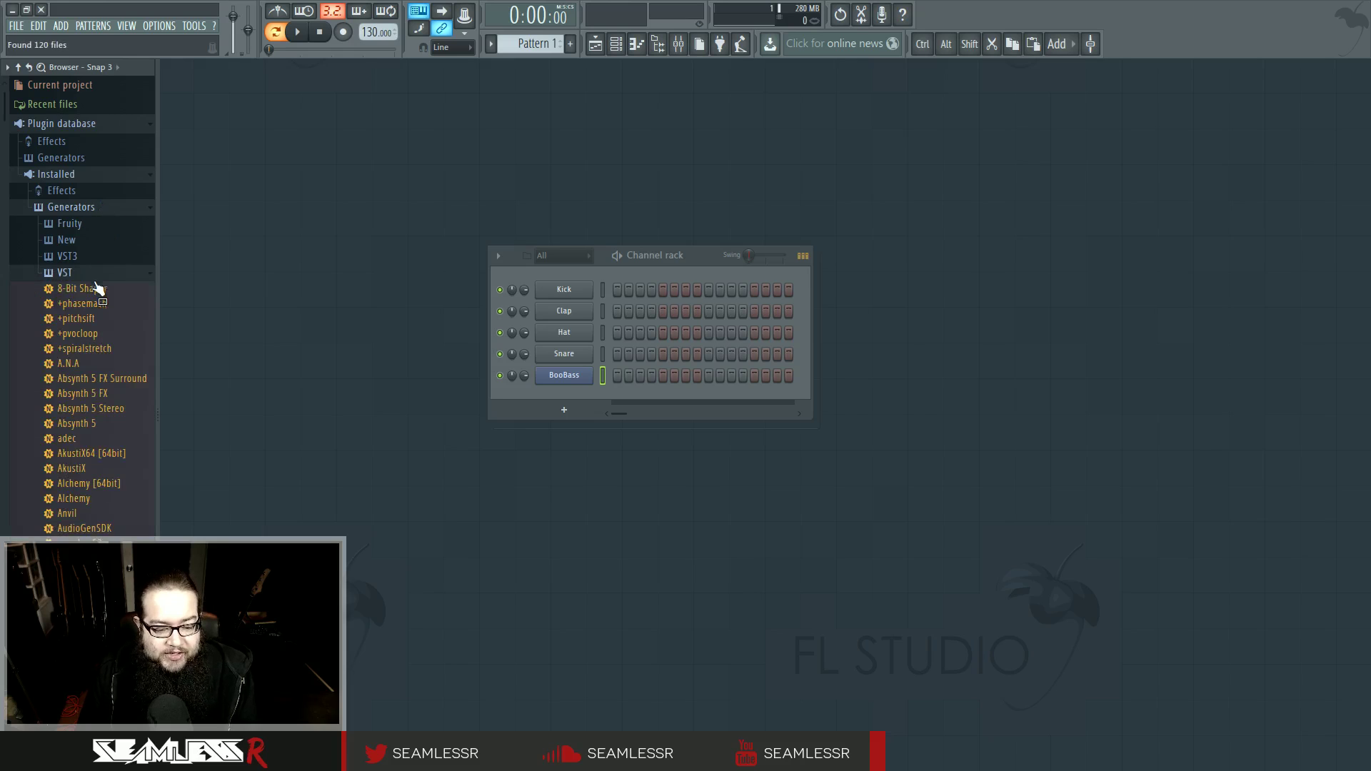
pyautogui.scroll(-15, 98, 285)
pyautogui.scroll(20, 112, 383)
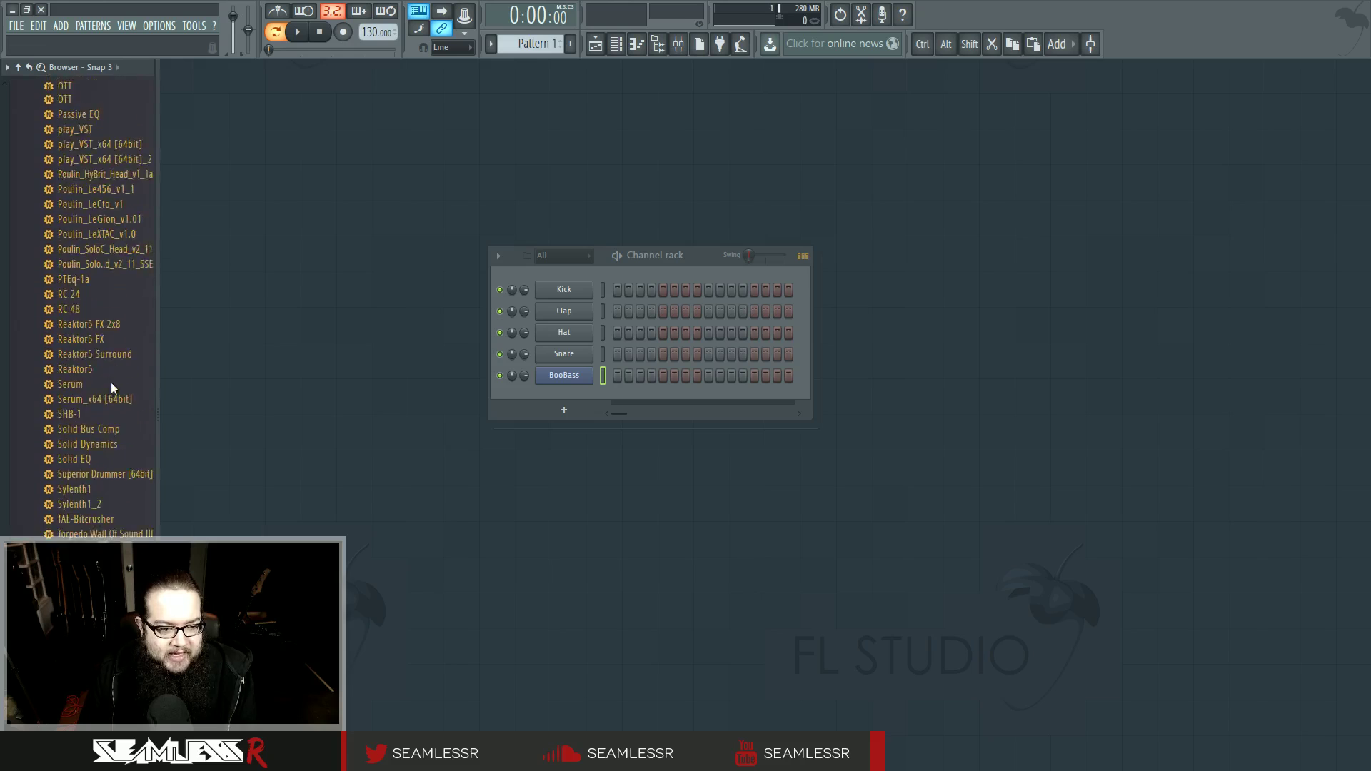
pyautogui.click(92, 272)
pyautogui.click(100, 207)
pyautogui.click(97, 173)
pyautogui.click(100, 126)
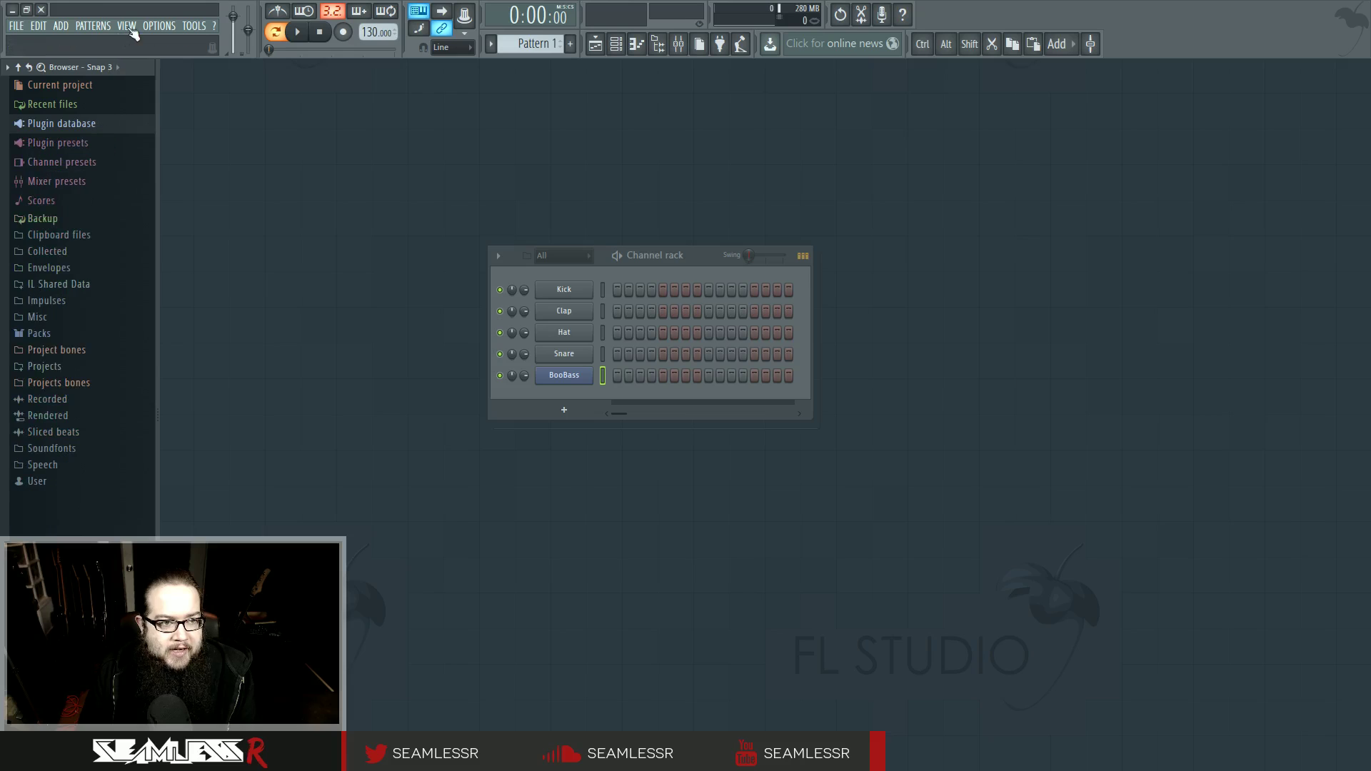
pyautogui.click(171, 26)
# Step: Check File settings twice and expand the Plugin database into Effects, Generators and Installed
pyautogui.click(226, 96)
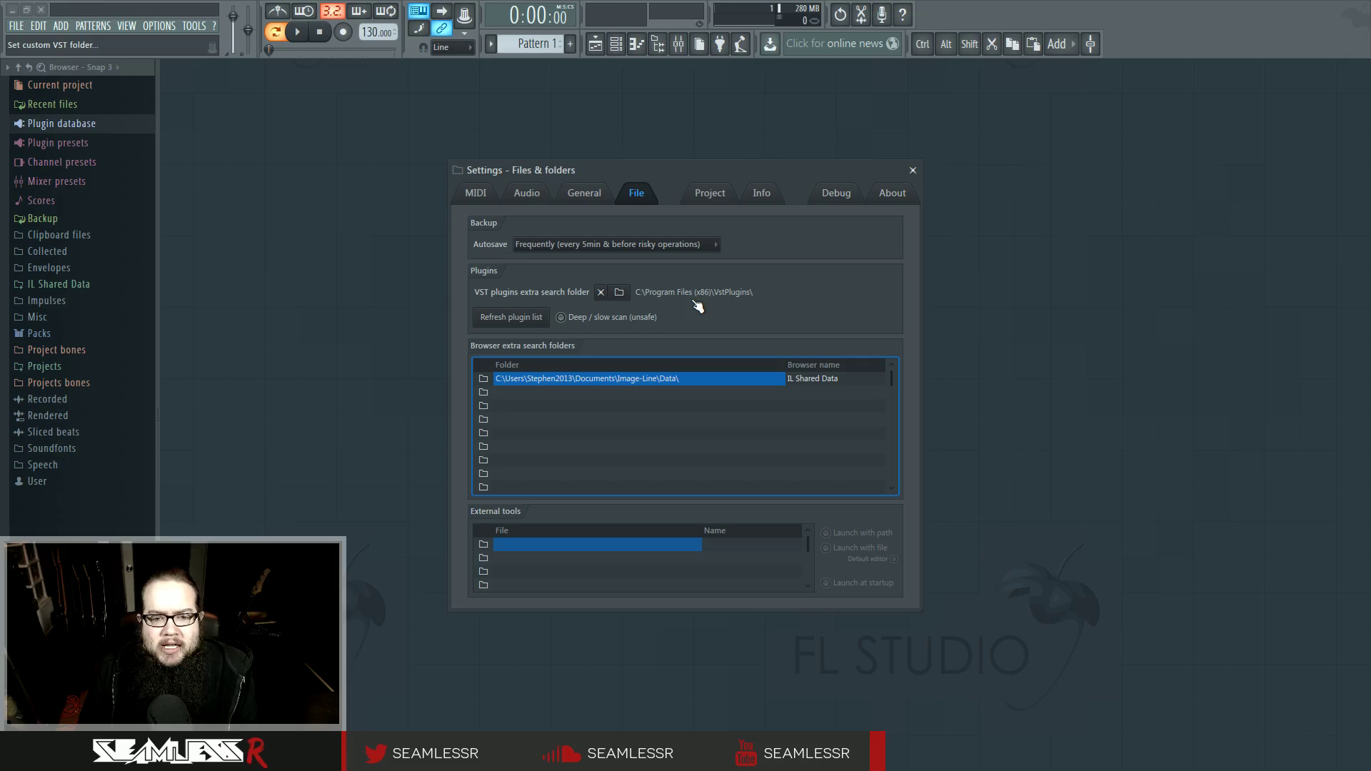
pyautogui.click(913, 171)
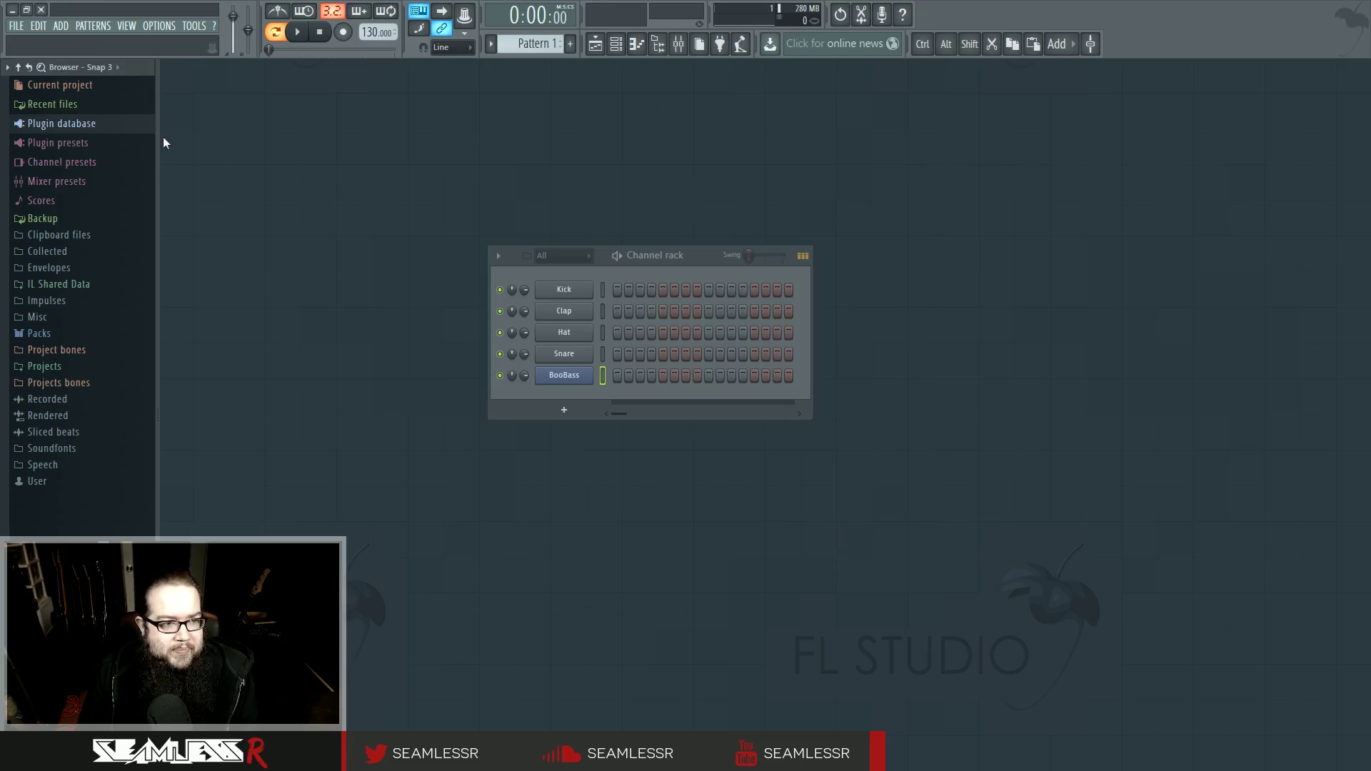
pyautogui.click(134, 127)
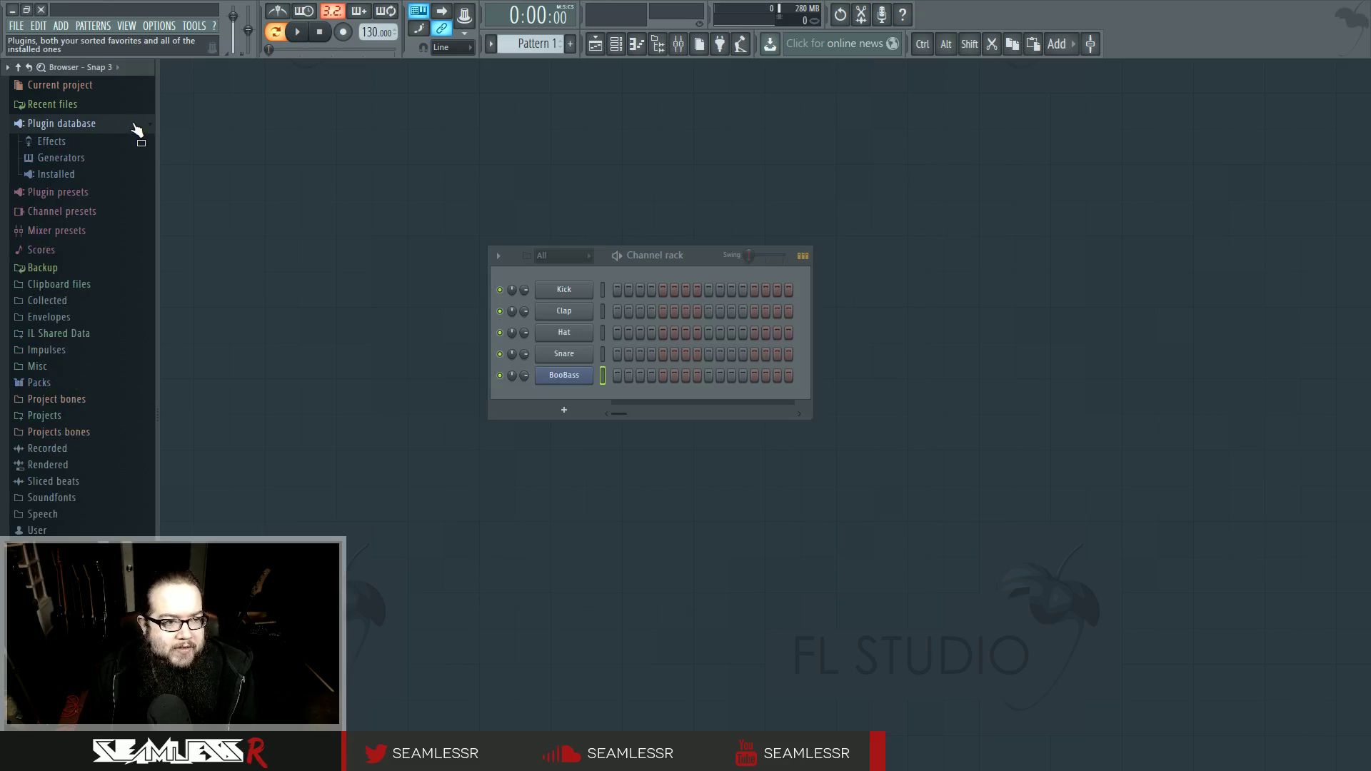
pyautogui.click(166, 25)
pyautogui.click(171, 93)
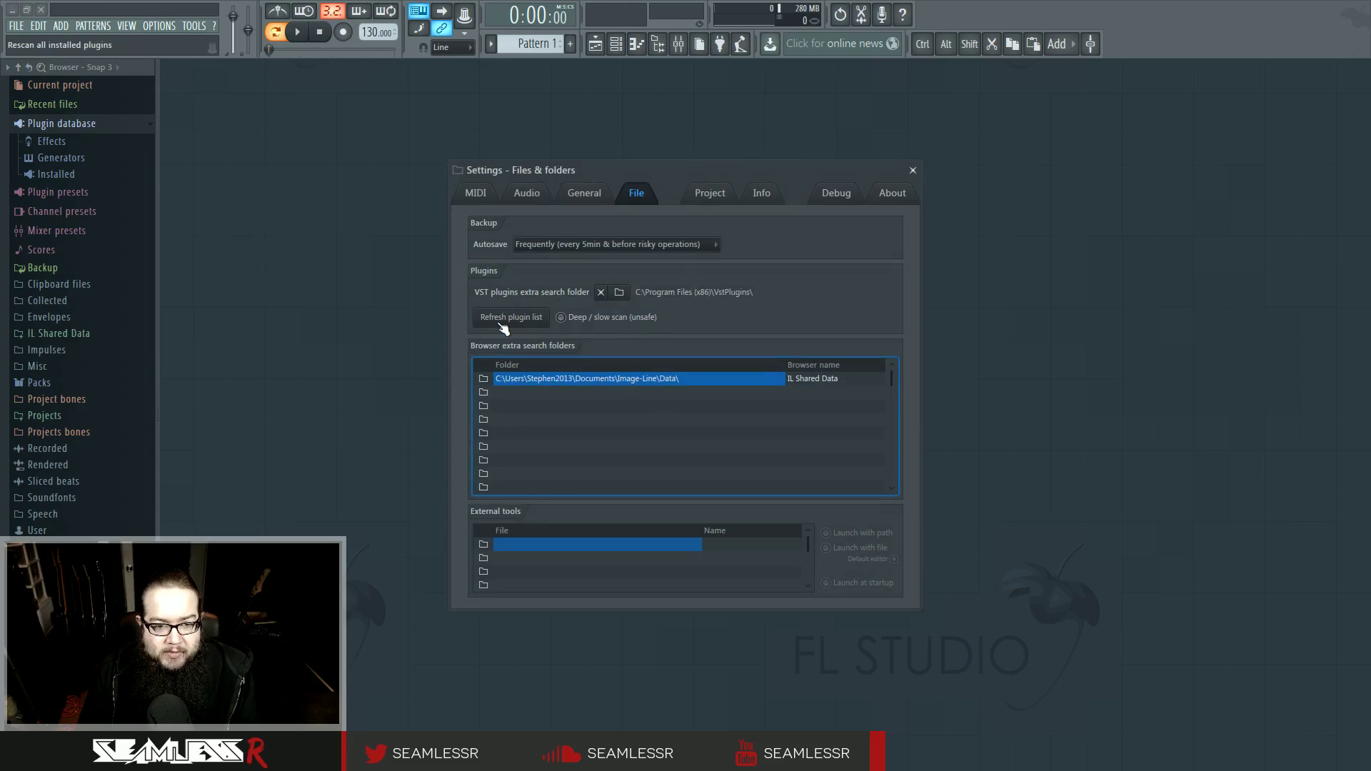
pyautogui.click(912, 170)
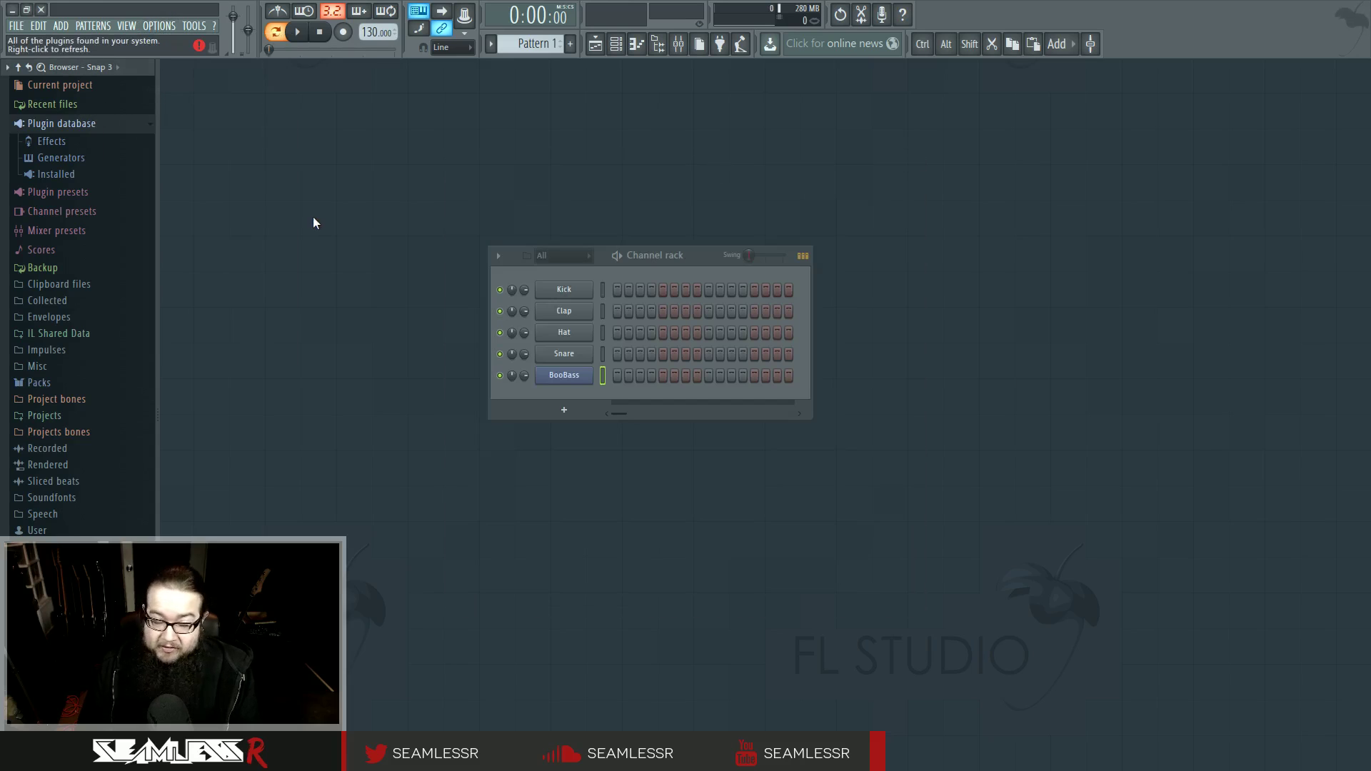
# Step: Browse the installed Generators and Effects New folders, then collapse the Installed folder
pyautogui.click(132, 175)
pyautogui.click(133, 207)
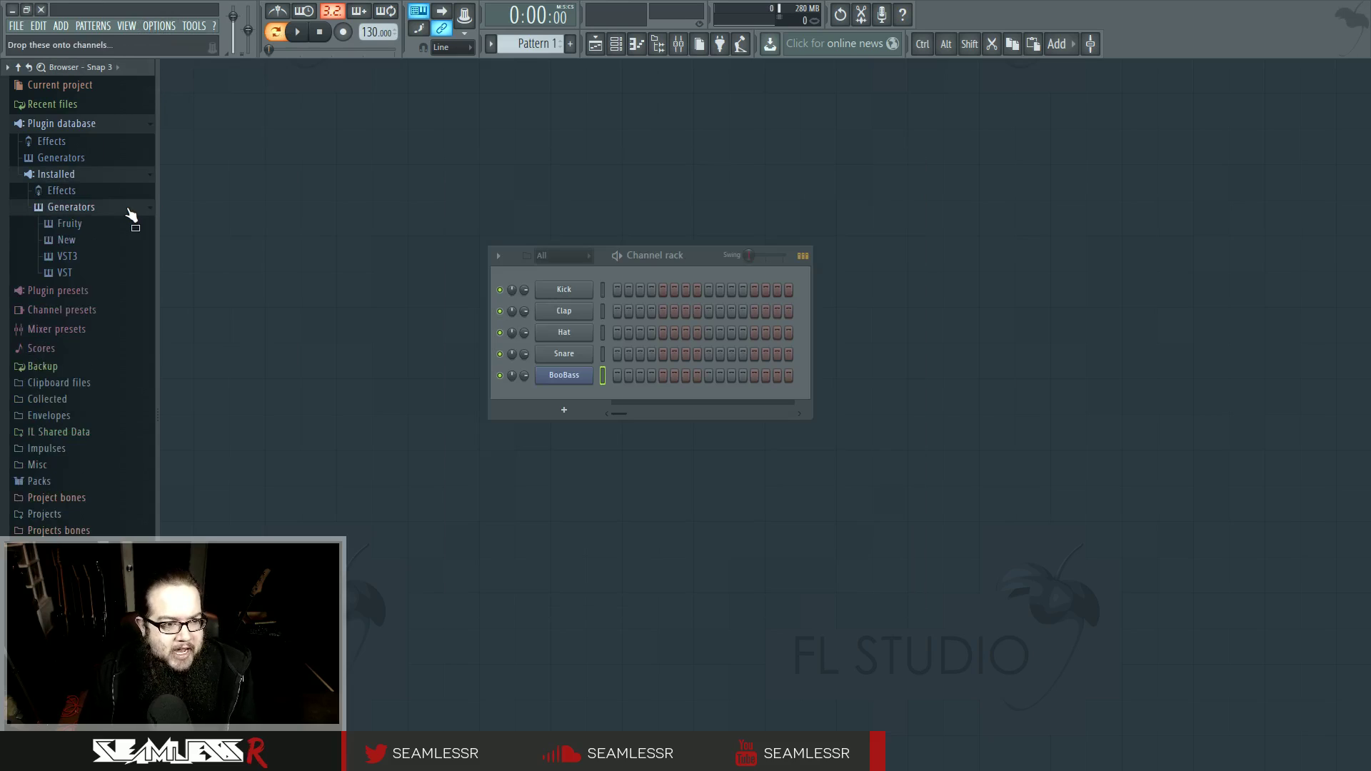
pyautogui.click(112, 246)
pyautogui.click(111, 243)
pyautogui.click(118, 209)
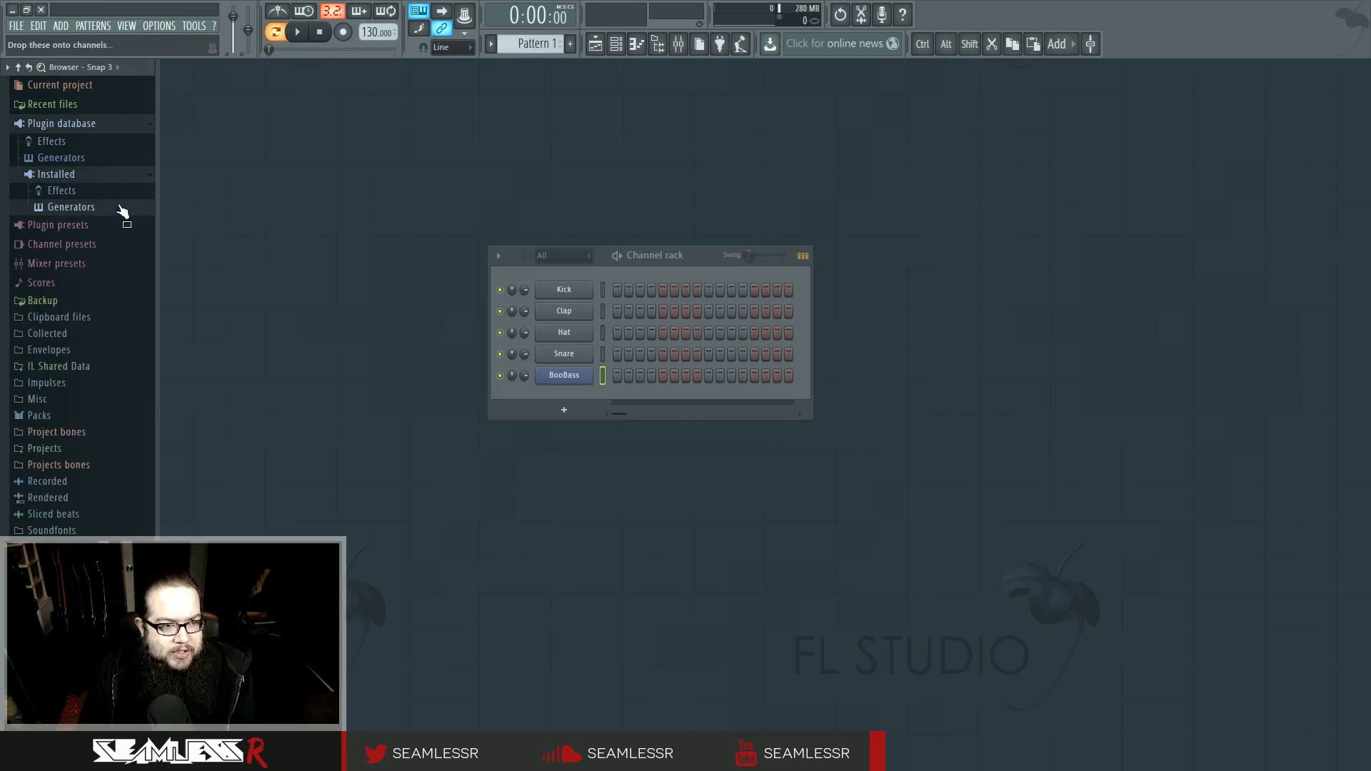
pyautogui.click(109, 191)
pyautogui.click(113, 223)
pyautogui.click(107, 222)
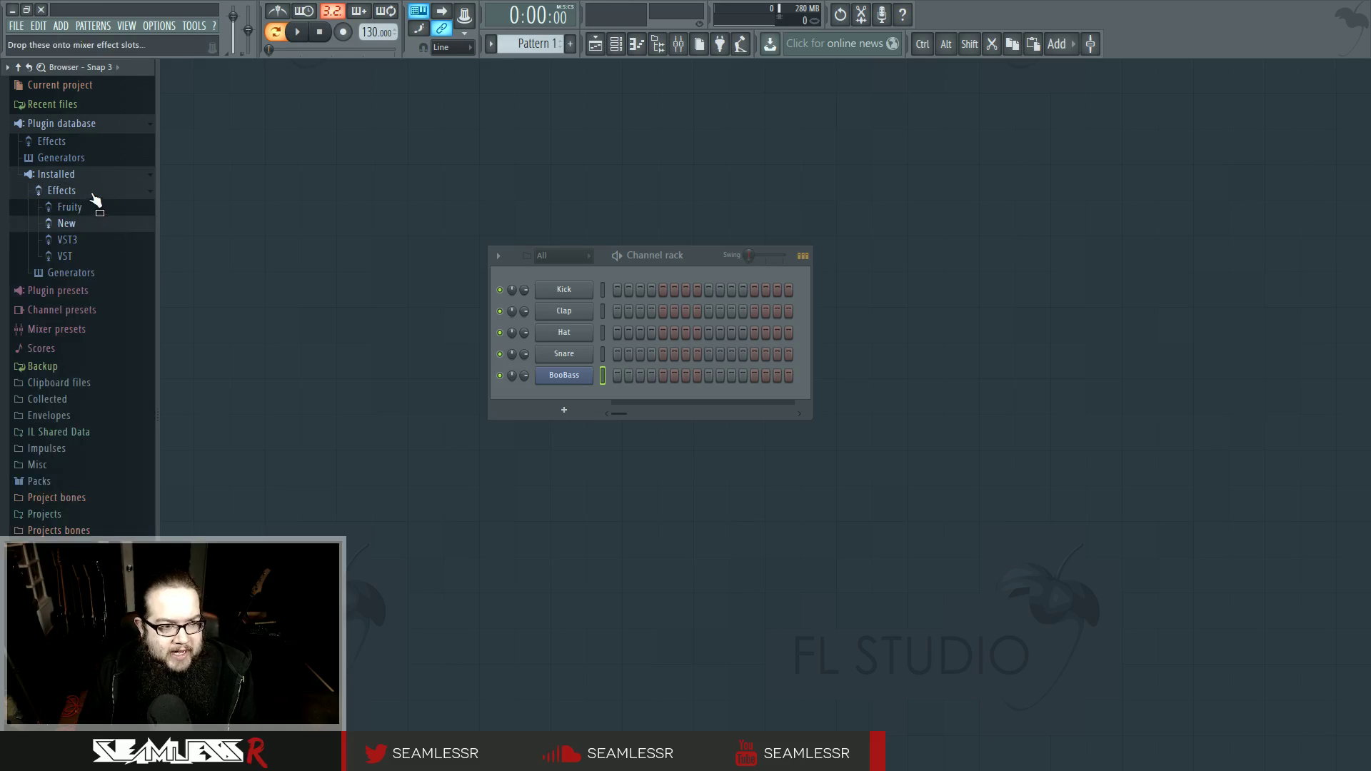
pyautogui.click(118, 194)
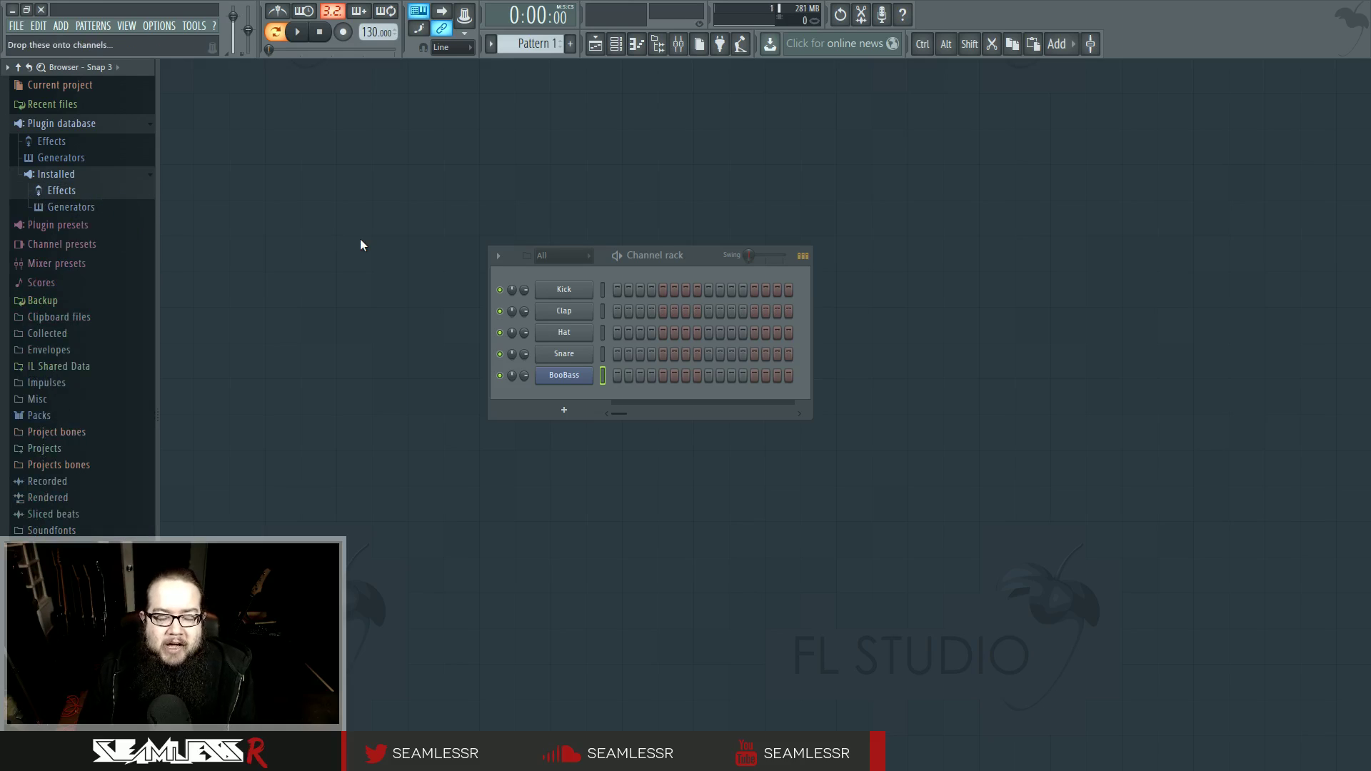
pyautogui.click(88, 174)
# Step: Open Installed > Generators > VST and scroll through the installed VST generator plugins
pyautogui.click(565, 410)
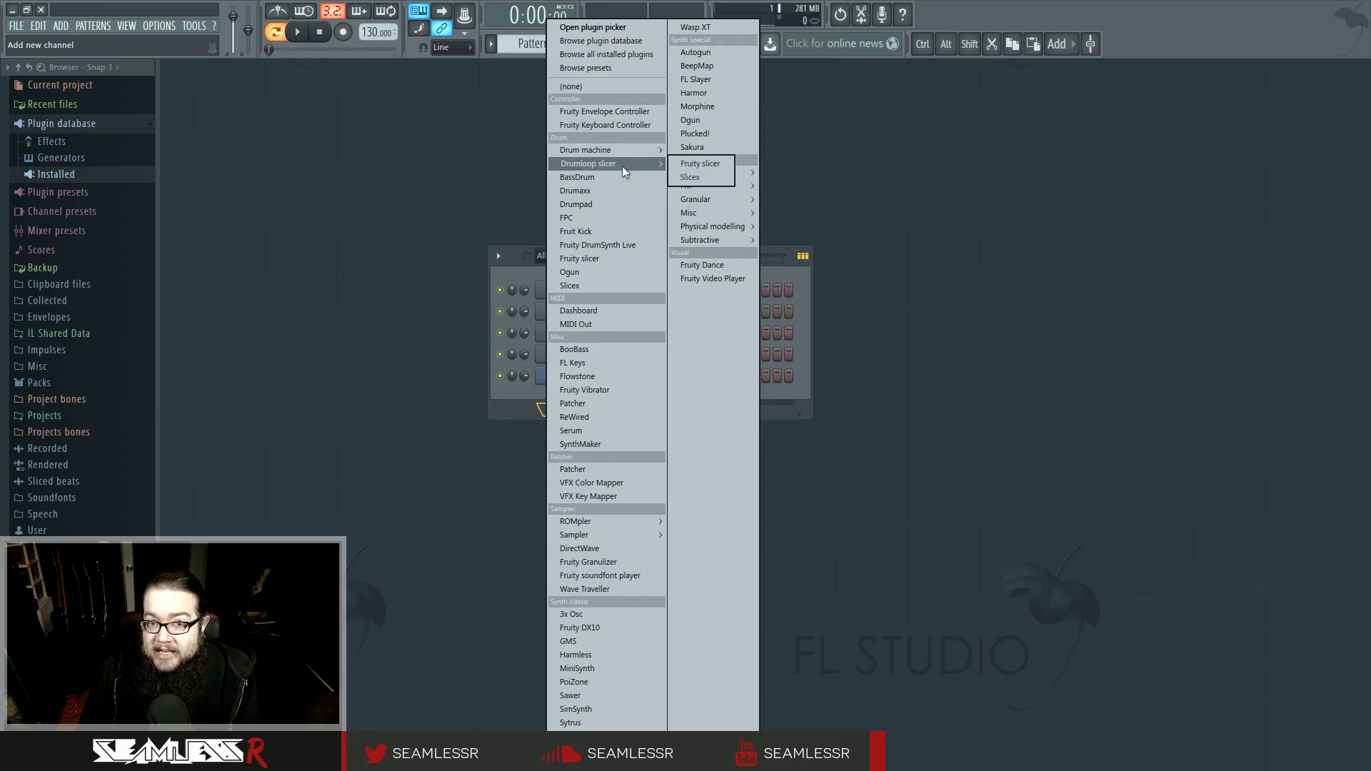
pyautogui.click(460, 171)
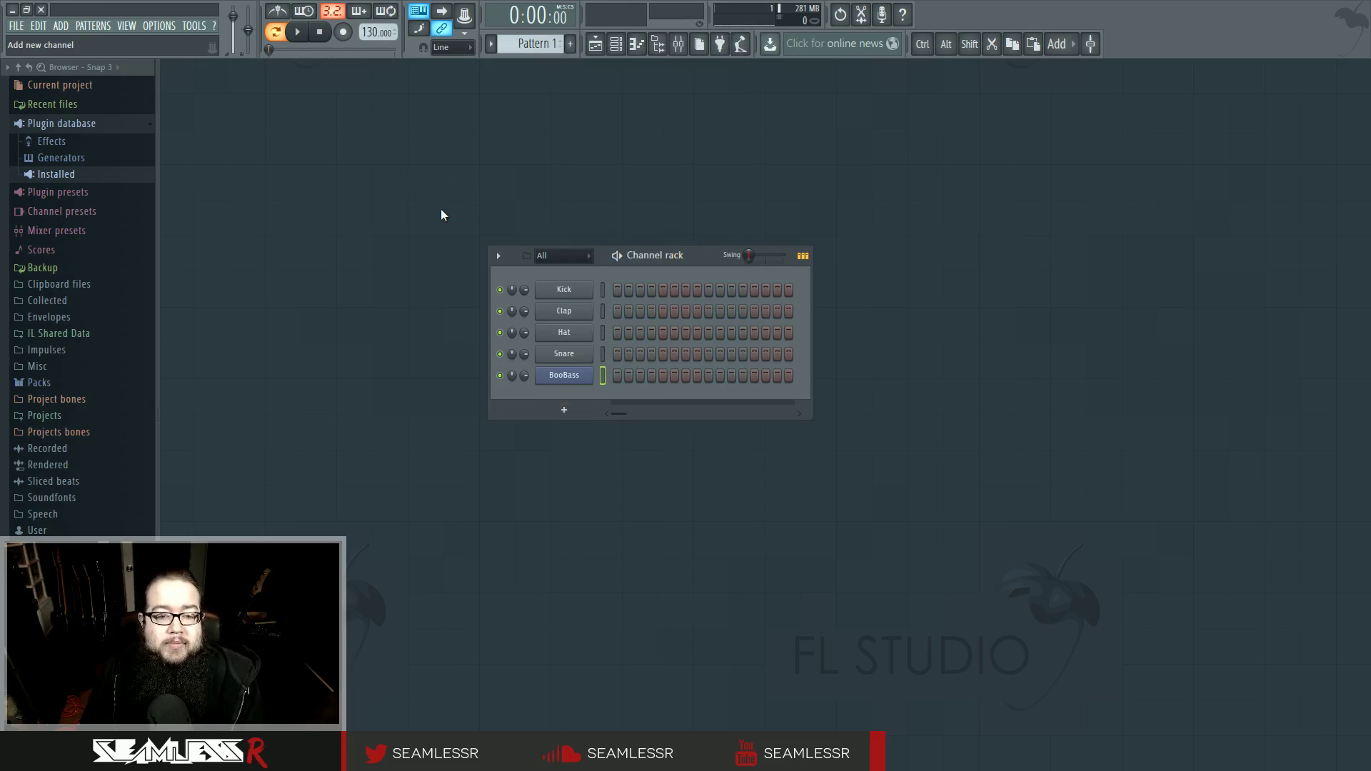
pyautogui.click(93, 25)
pyautogui.click(123, 175)
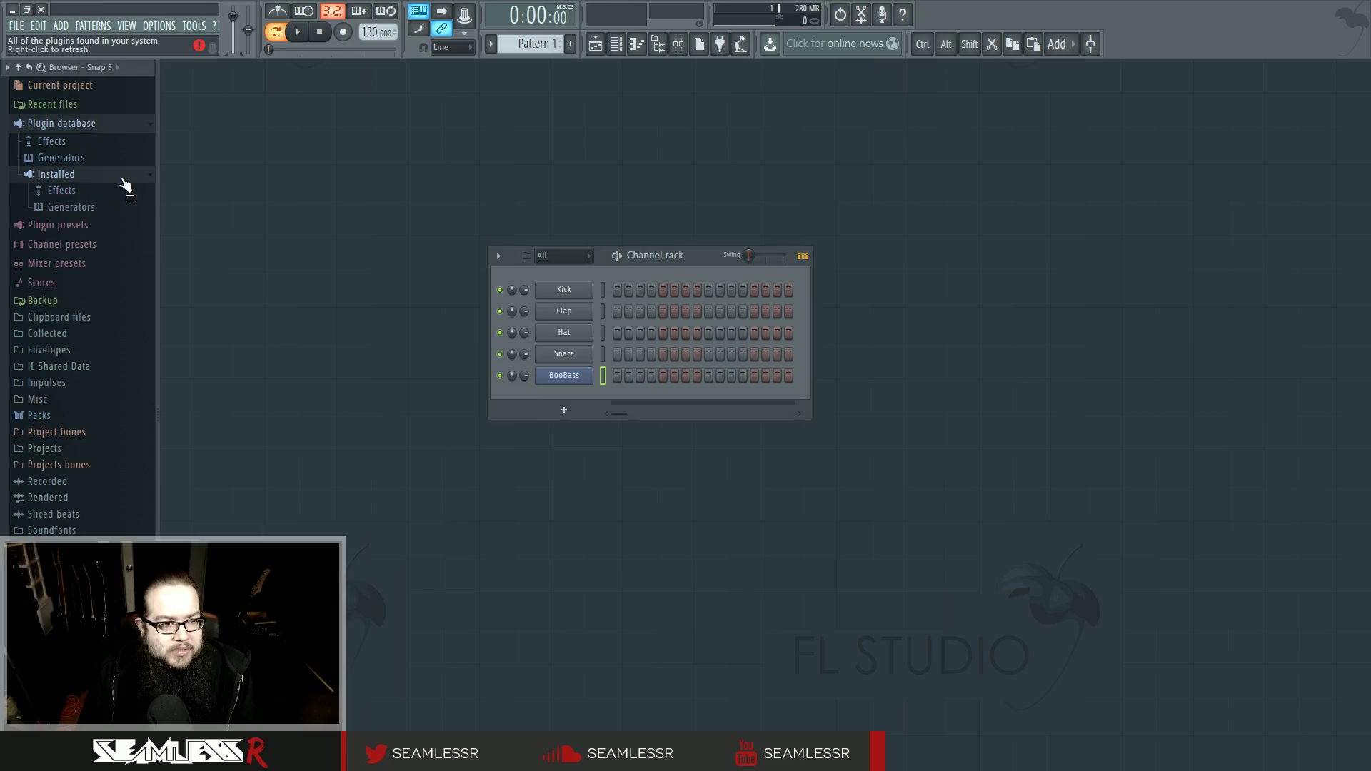
pyautogui.click(125, 207)
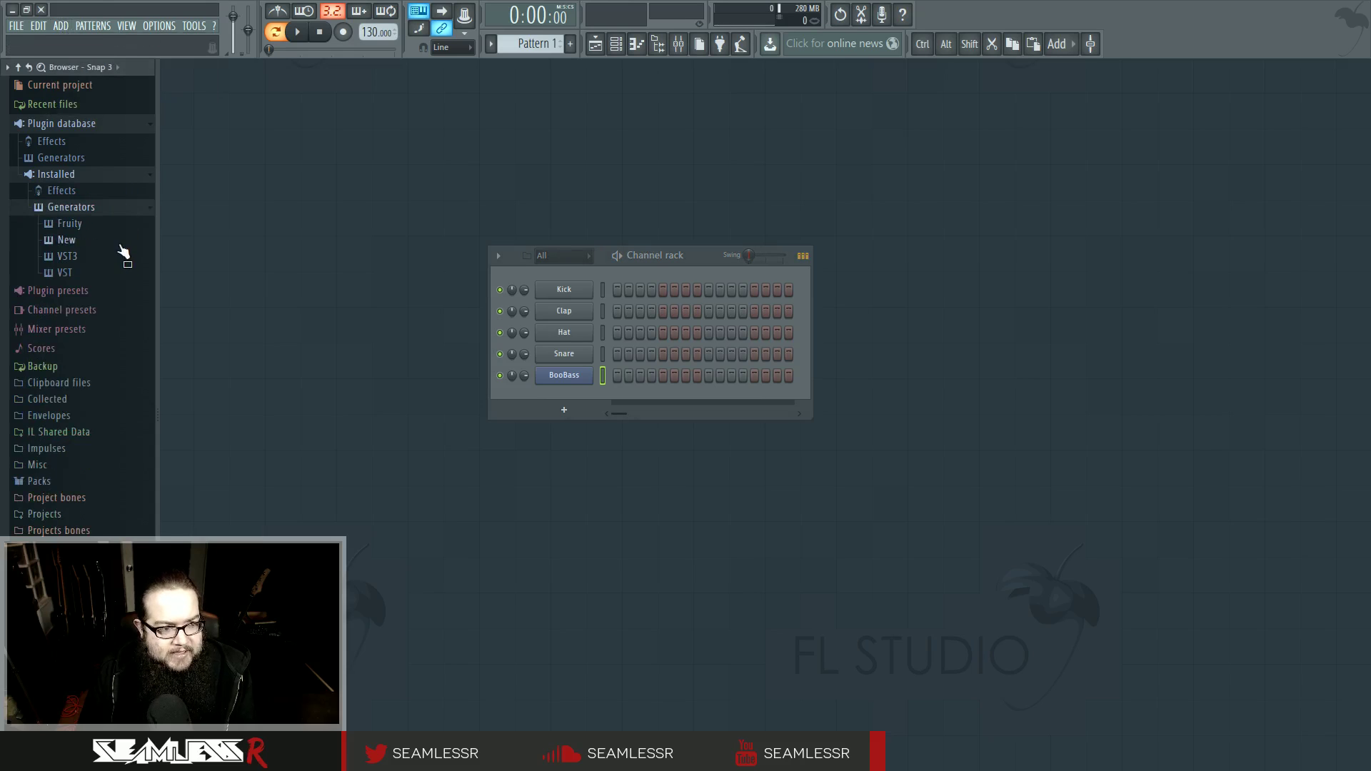
pyautogui.click(119, 273)
pyautogui.scroll(-5, 107, 473)
pyautogui.scroll(-15, 107, 471)
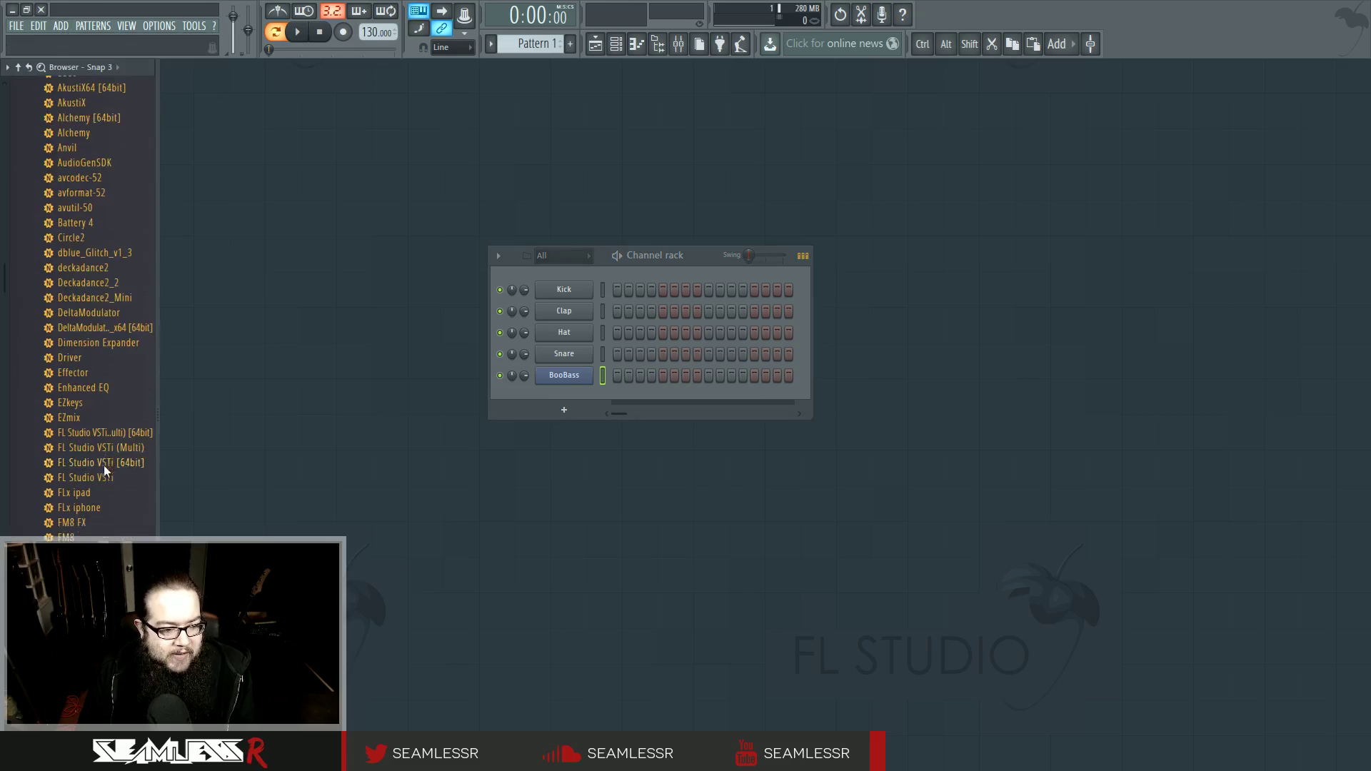
# Step: Load Massive as a new Channel rack channel and collapse the Installed VST folders
pyautogui.moveTo(90, 459); pyautogui.dragTo(647, 429)
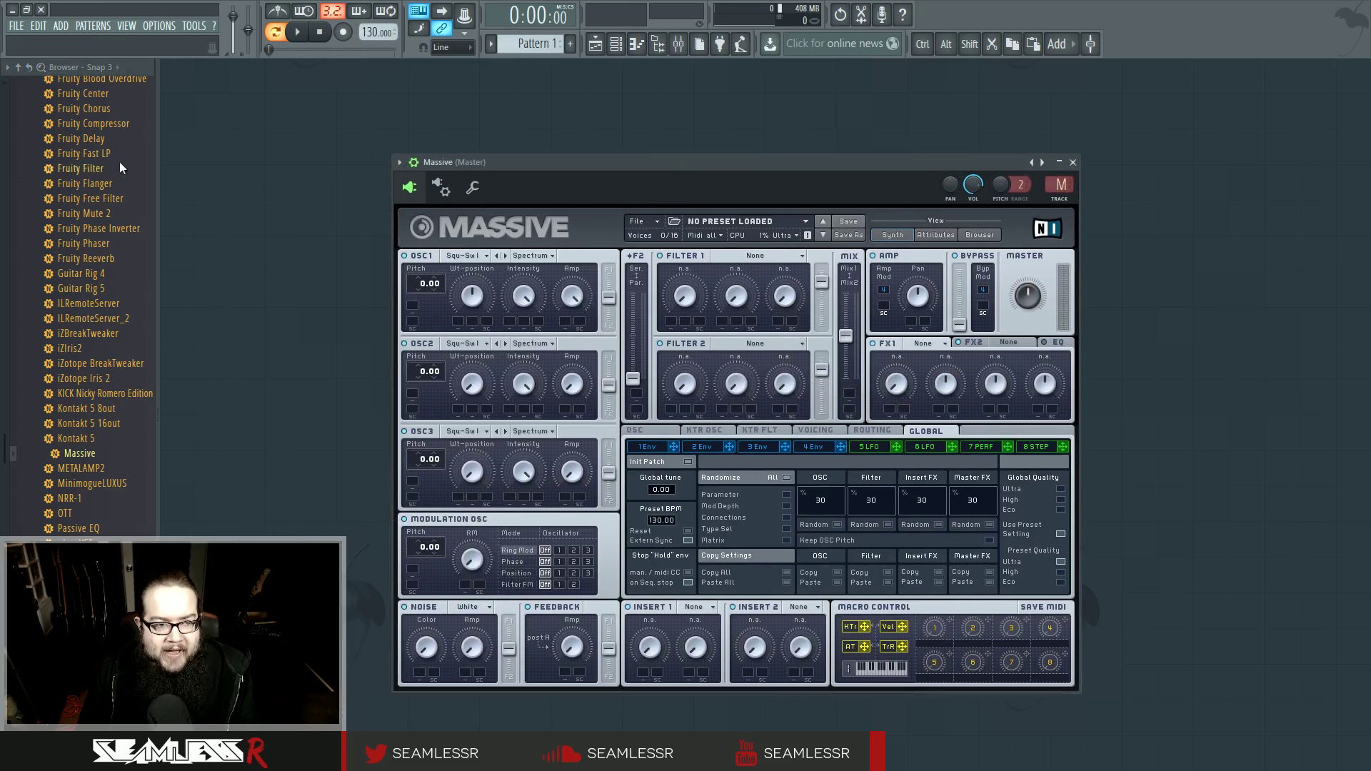
pyautogui.moveTo(4, 448); pyautogui.dragTo(2, 182)
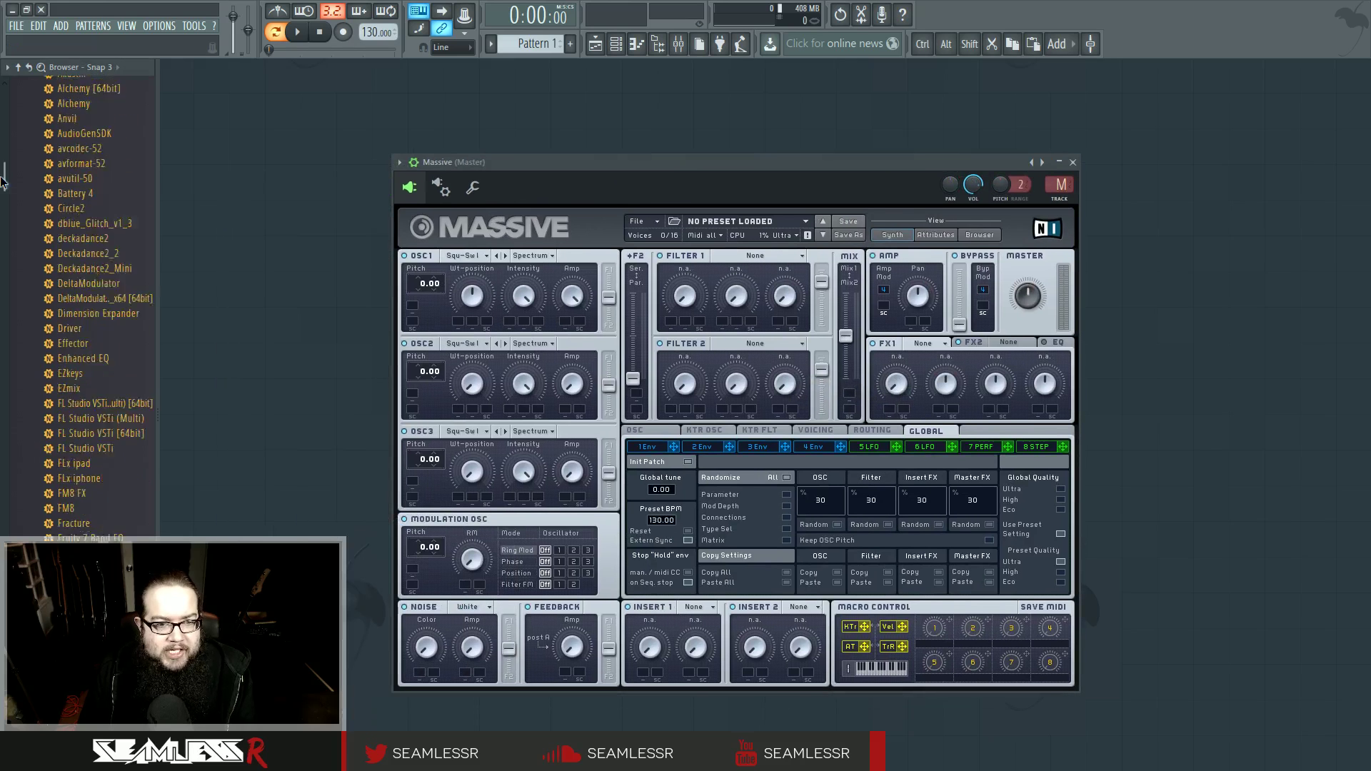
pyautogui.scroll(10, 3, 182)
pyautogui.click(64, 273)
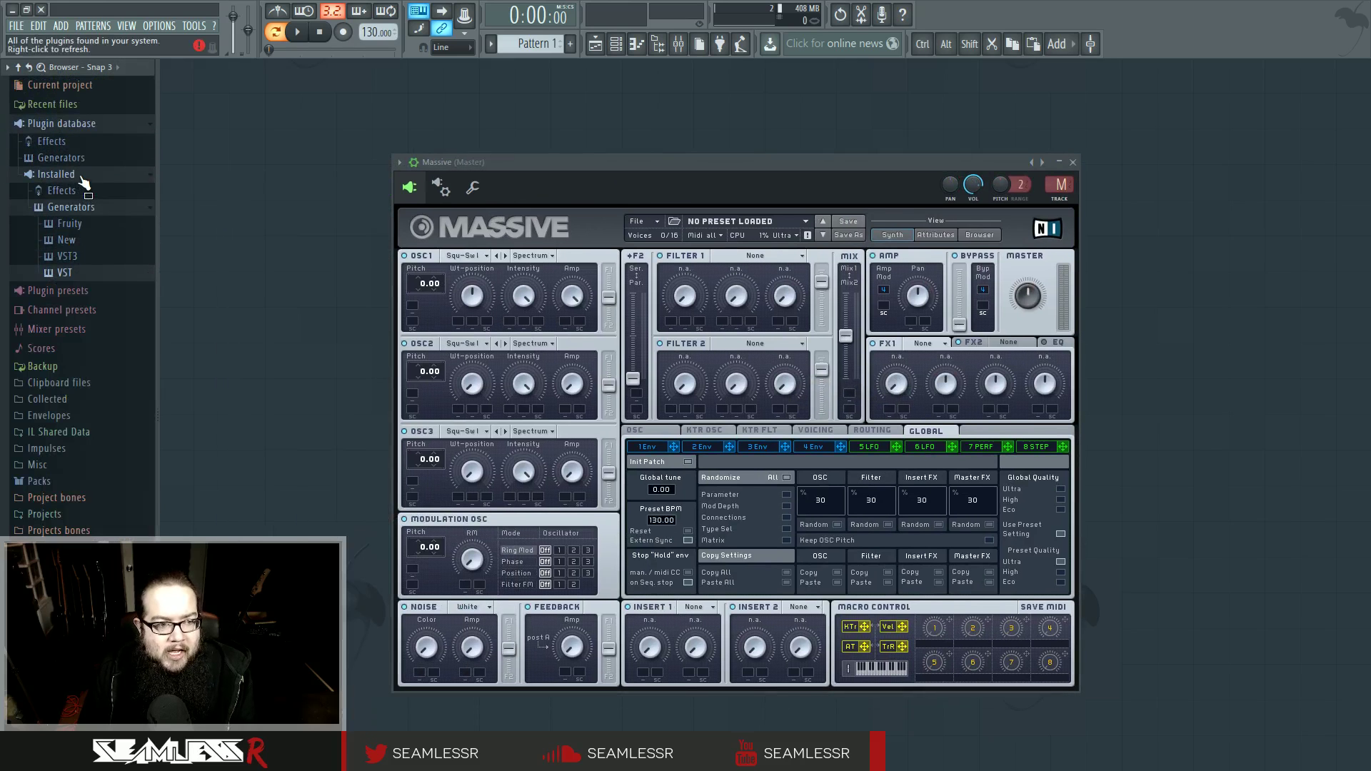
pyautogui.click(82, 178)
pyautogui.moveTo(642, 163); pyautogui.dragTo(644, 149)
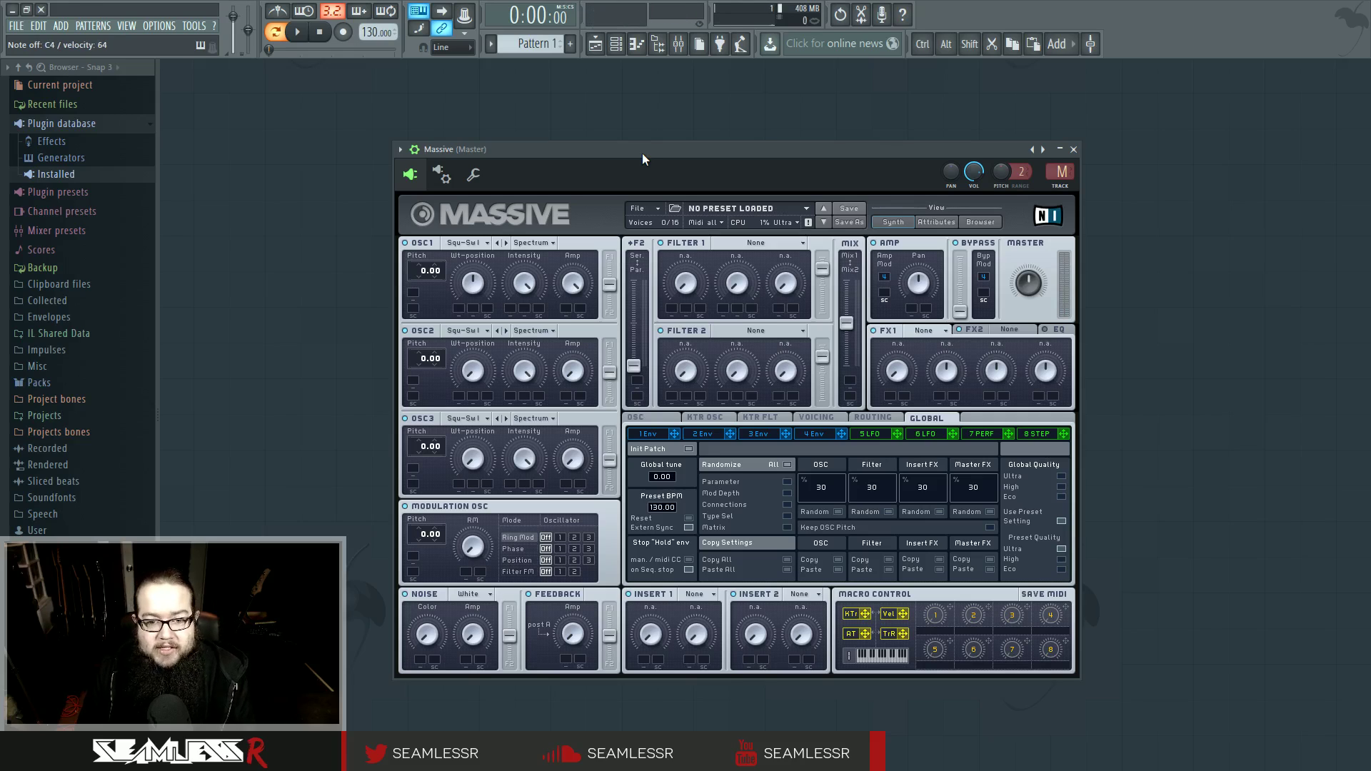
# Step: Show Massive's 1 Env tab and start a new UNTITLED SOUND via File > New Sound
pyautogui.click(648, 433)
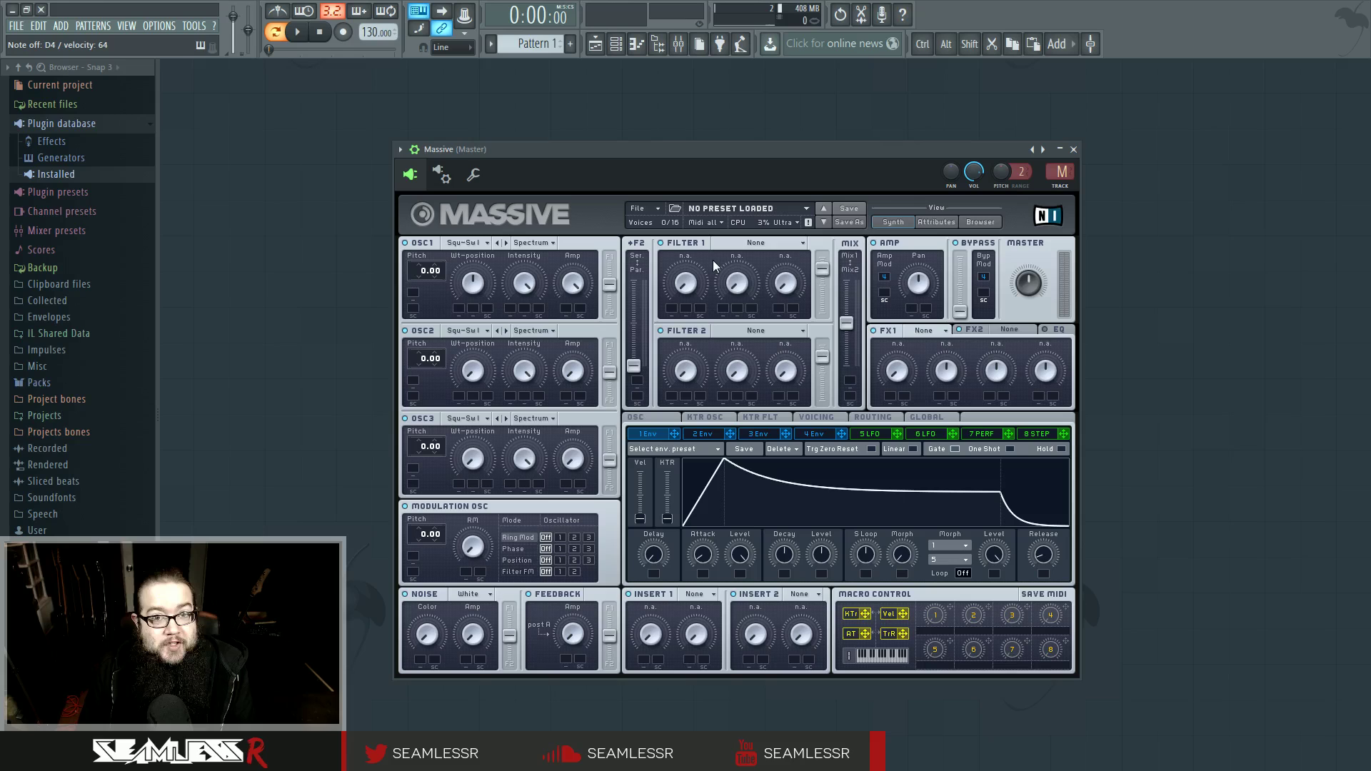
pyautogui.click(658, 208)
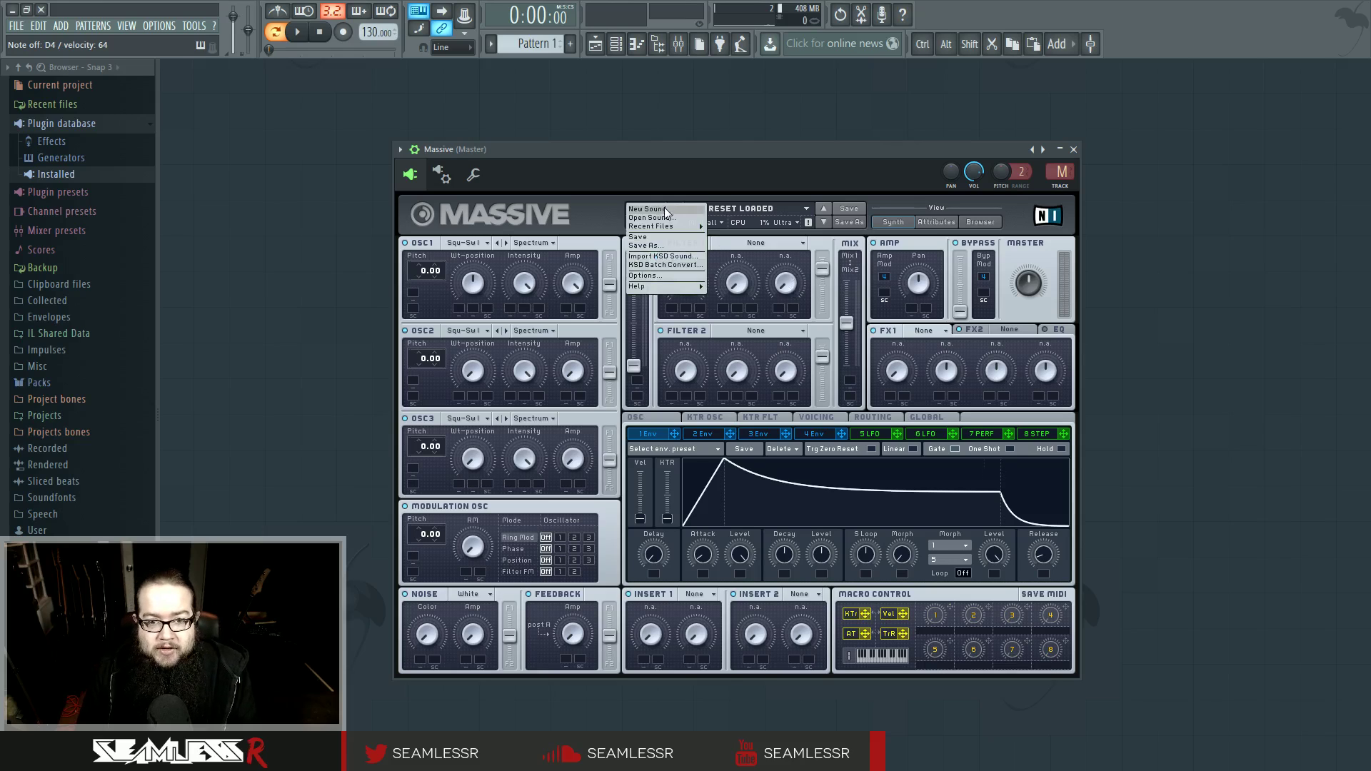
pyautogui.click(664, 207)
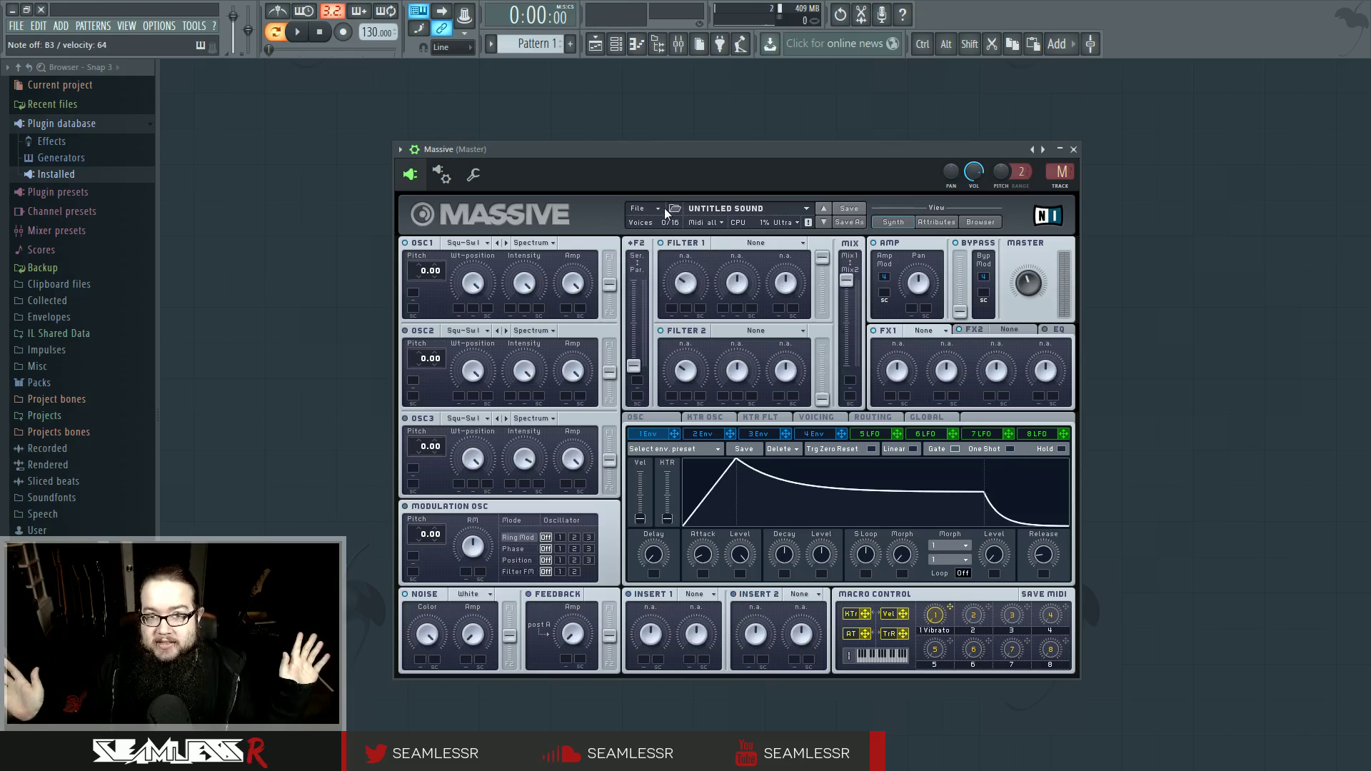
pyautogui.moveTo(684, 161); pyautogui.dragTo(685, 146)
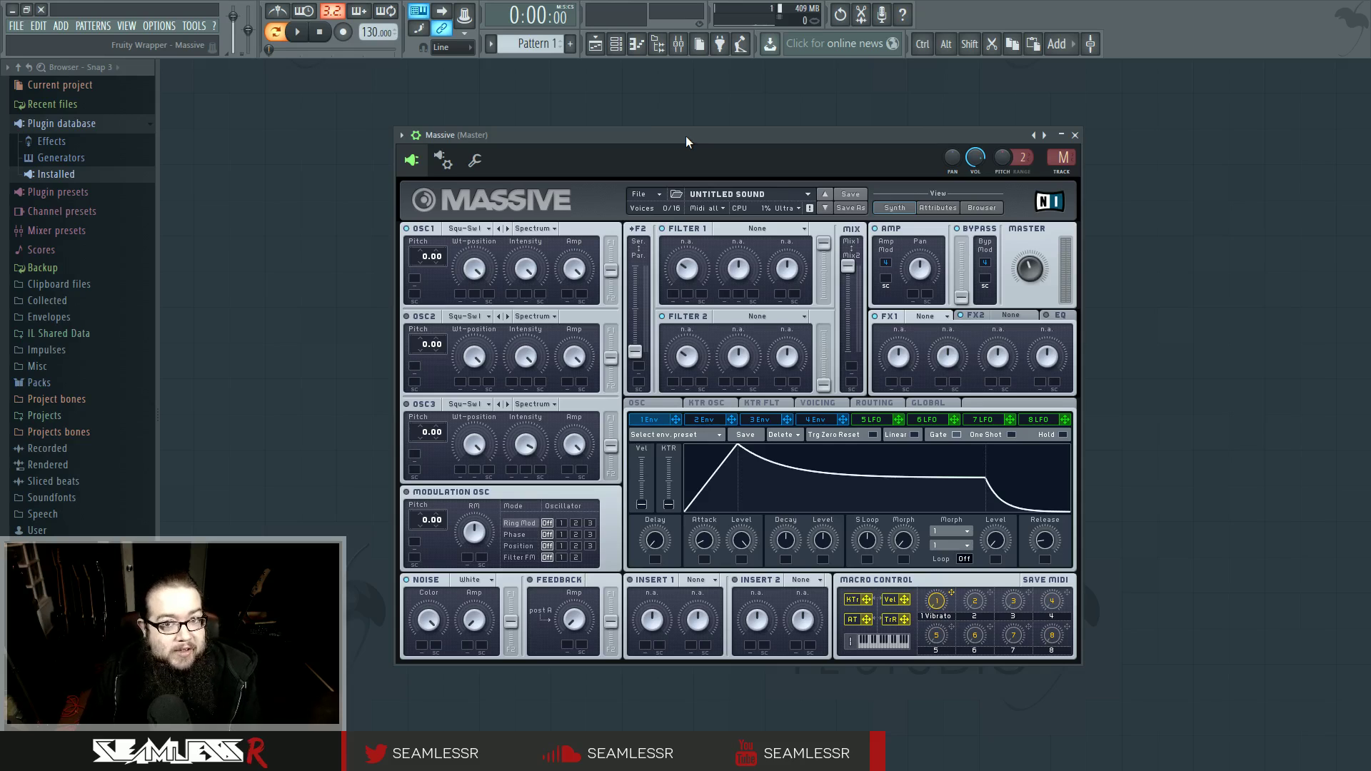
pyautogui.moveTo(686, 136); pyautogui.dragTo(691, 108)
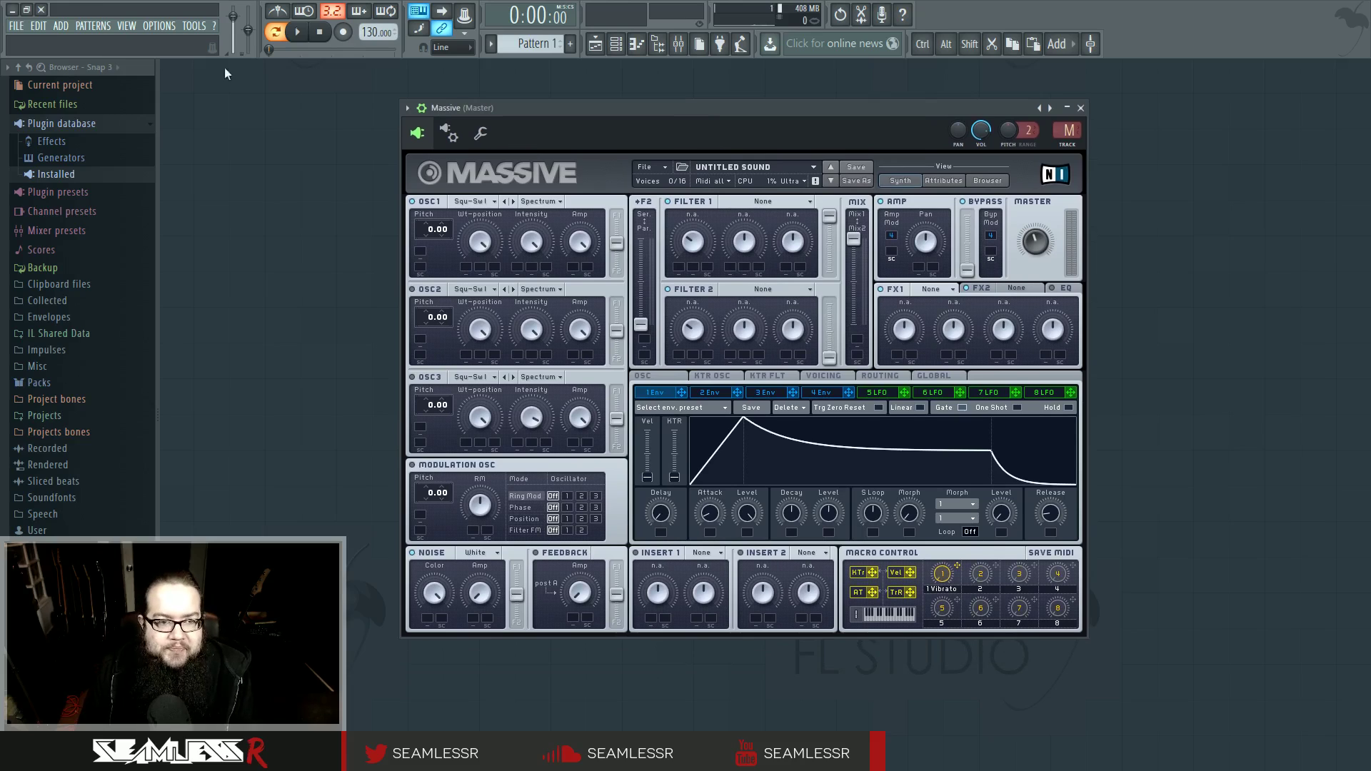
# Step: Try Add to plugin database for Massive and dismiss the pick-a-subcategory message
pyautogui.click(96, 126)
pyautogui.click(407, 108)
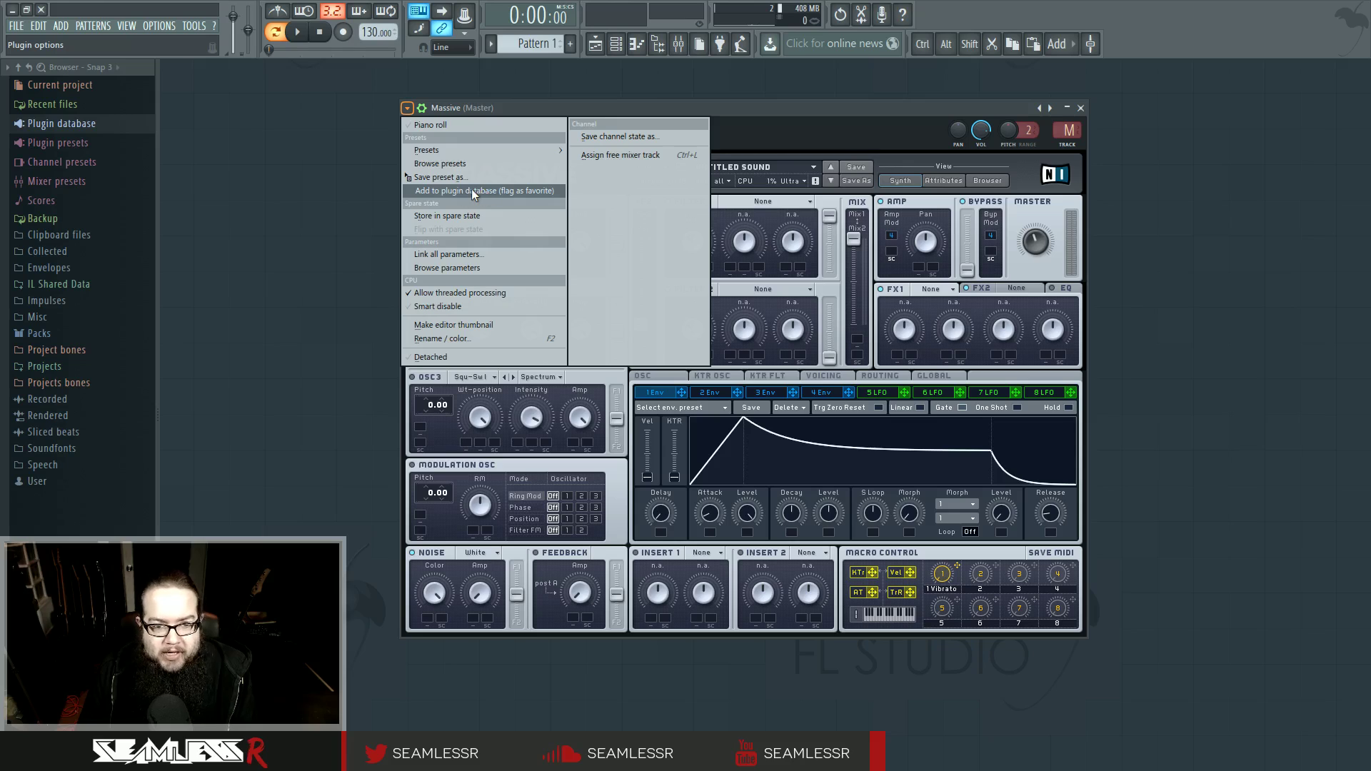
pyautogui.click(537, 188)
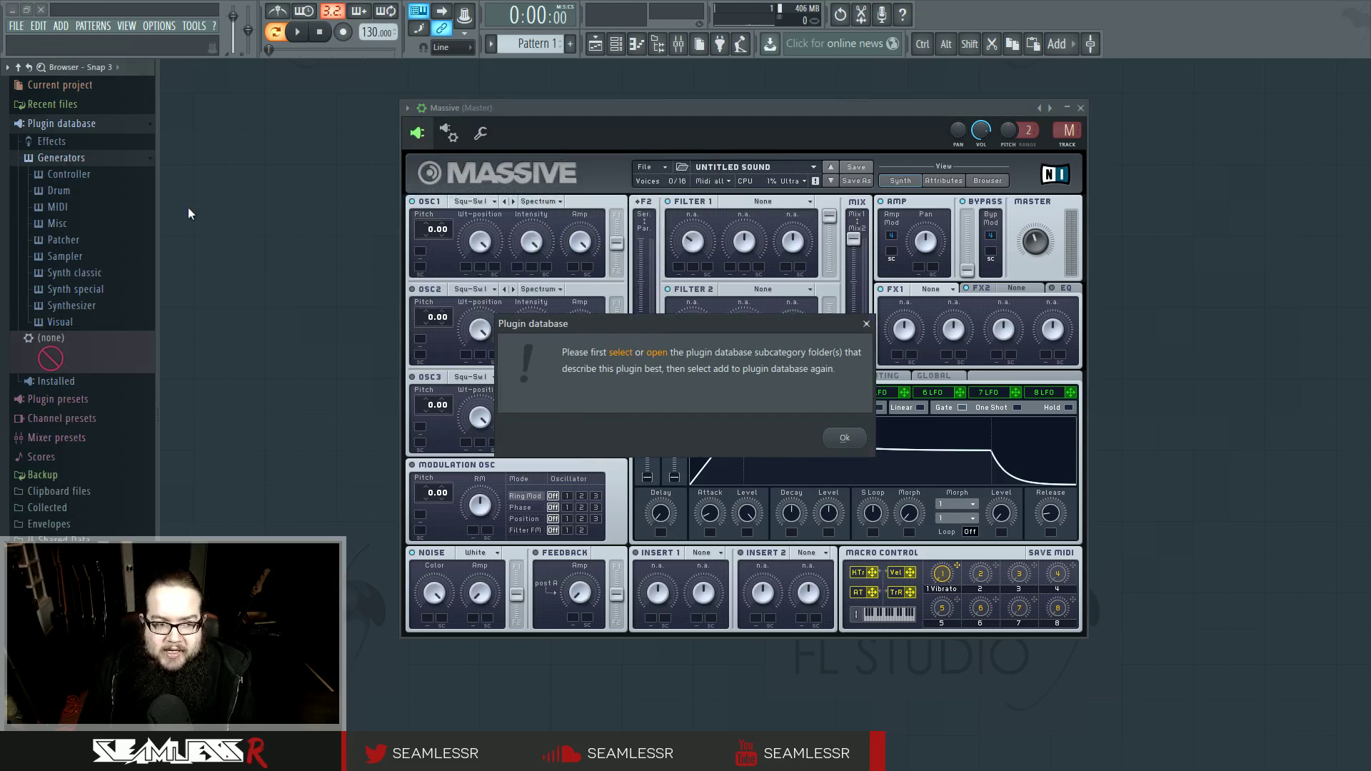
pyautogui.click(850, 439)
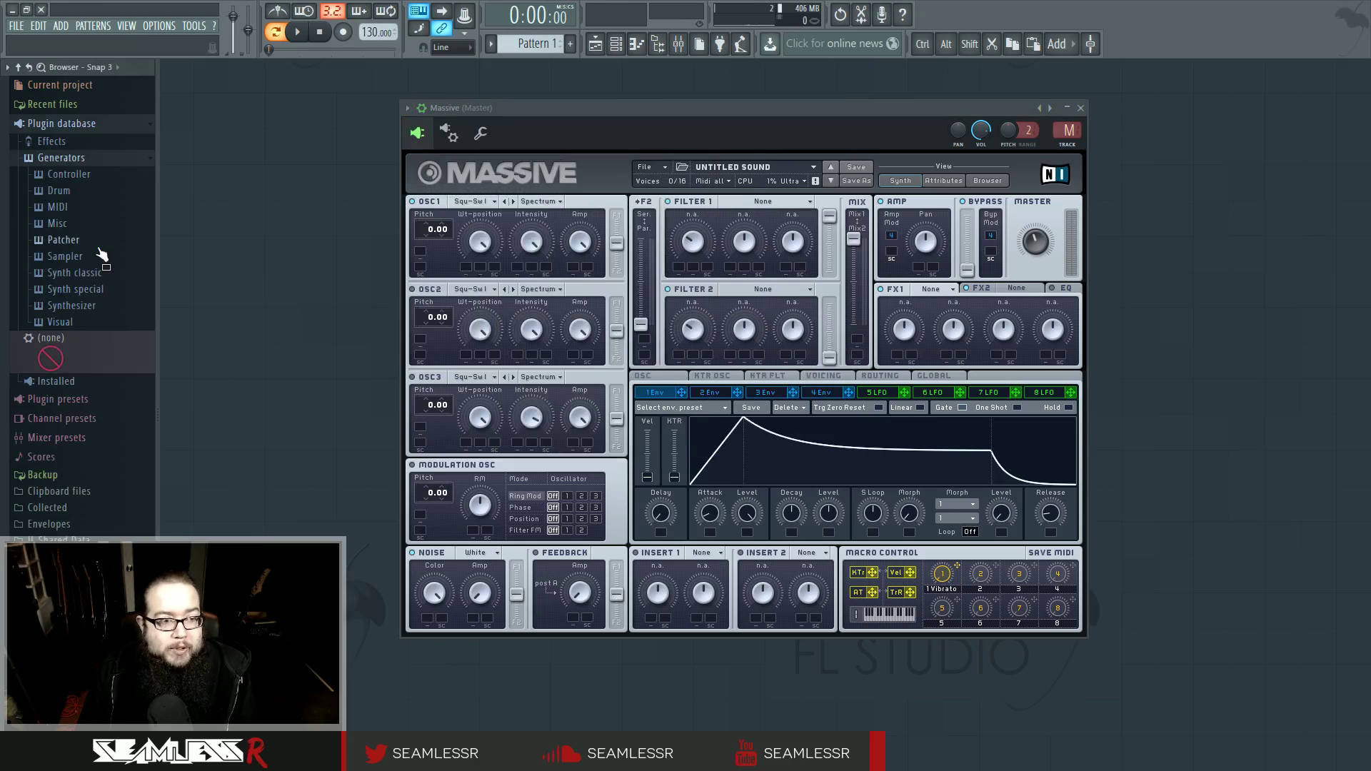
# Step: Add Massive to the plugin database under Generators > Synthesizer > Subtractive
pyautogui.click(109, 305)
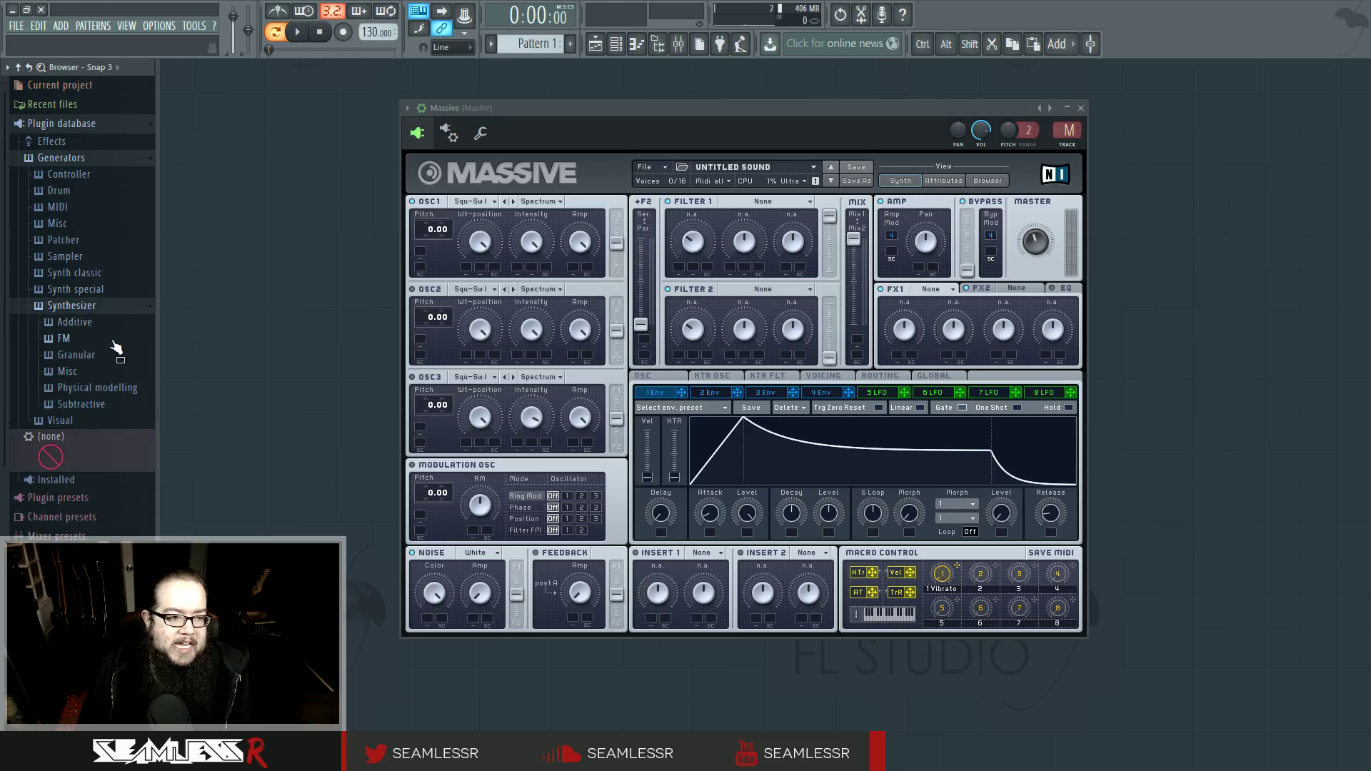
pyautogui.click(118, 404)
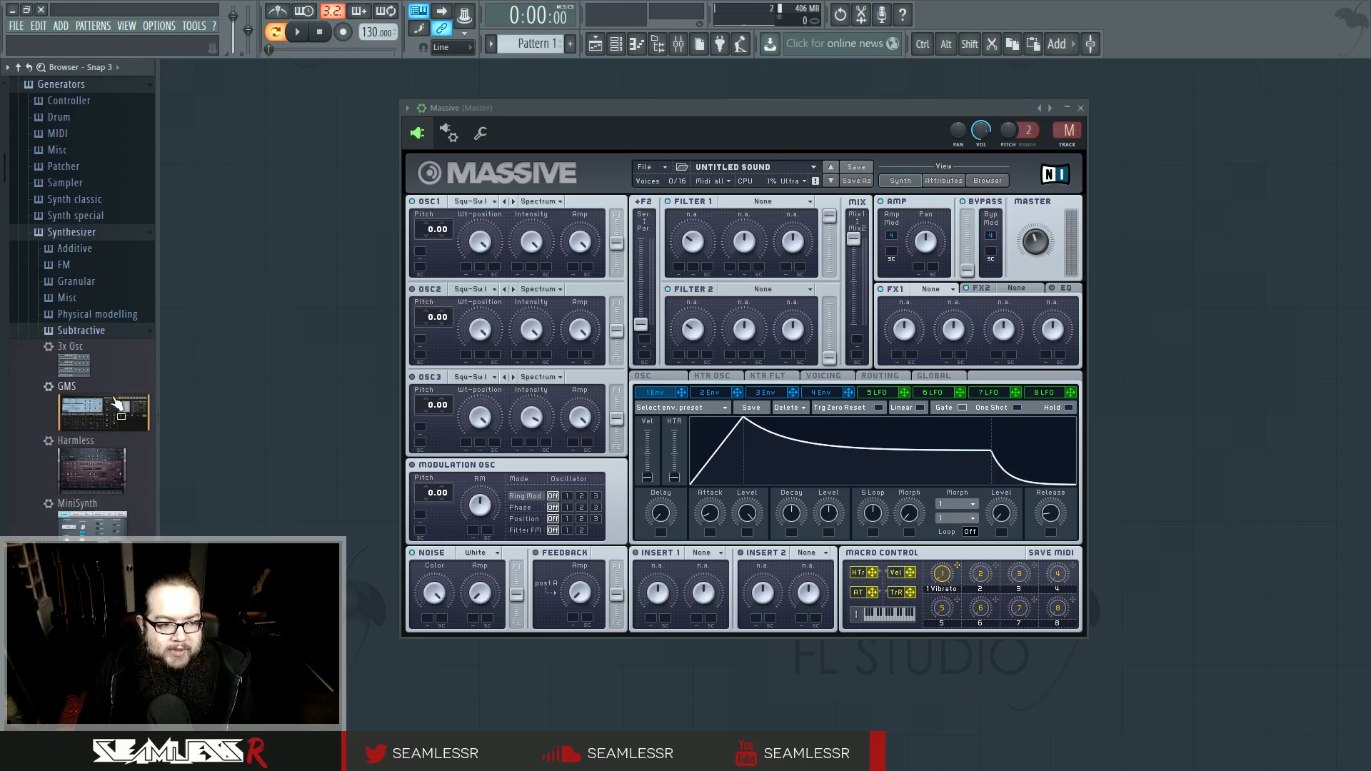
pyautogui.scroll(-5, 118, 397)
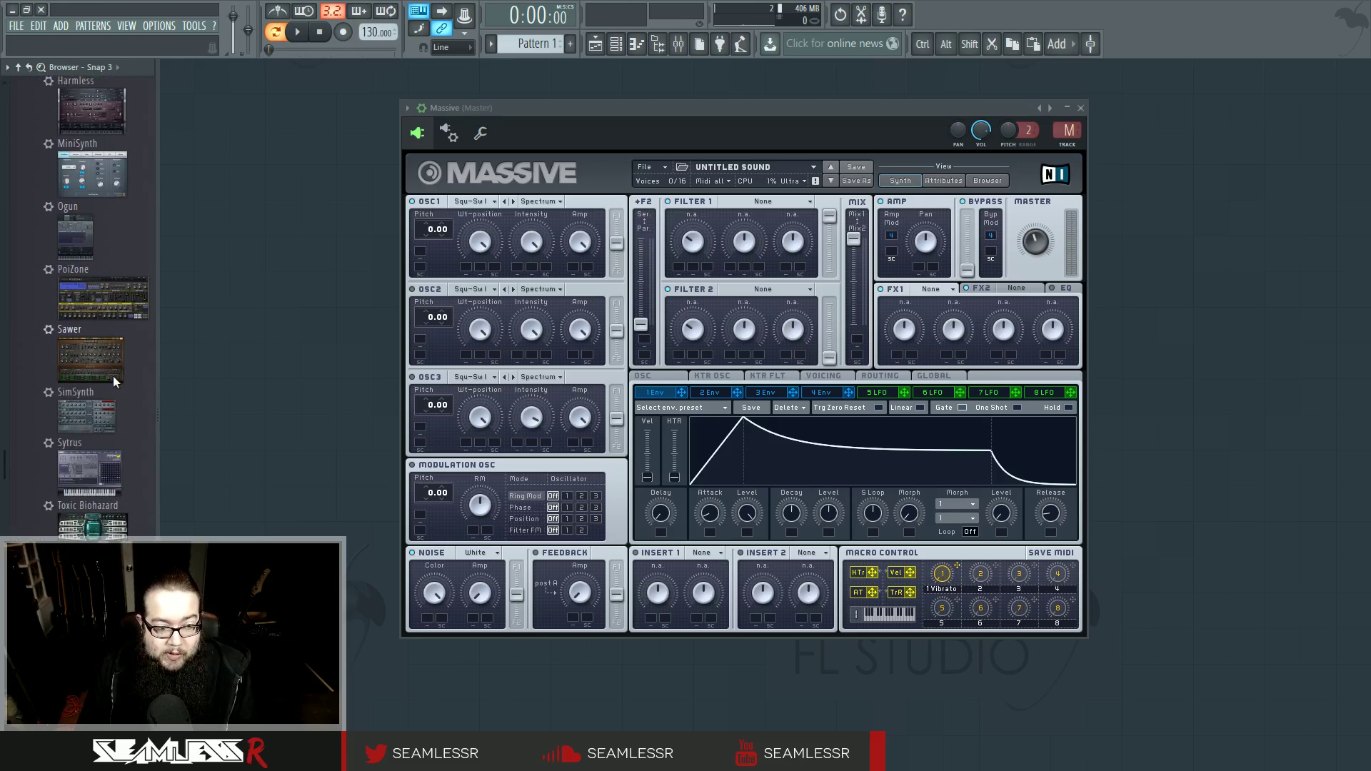
pyautogui.click(404, 108)
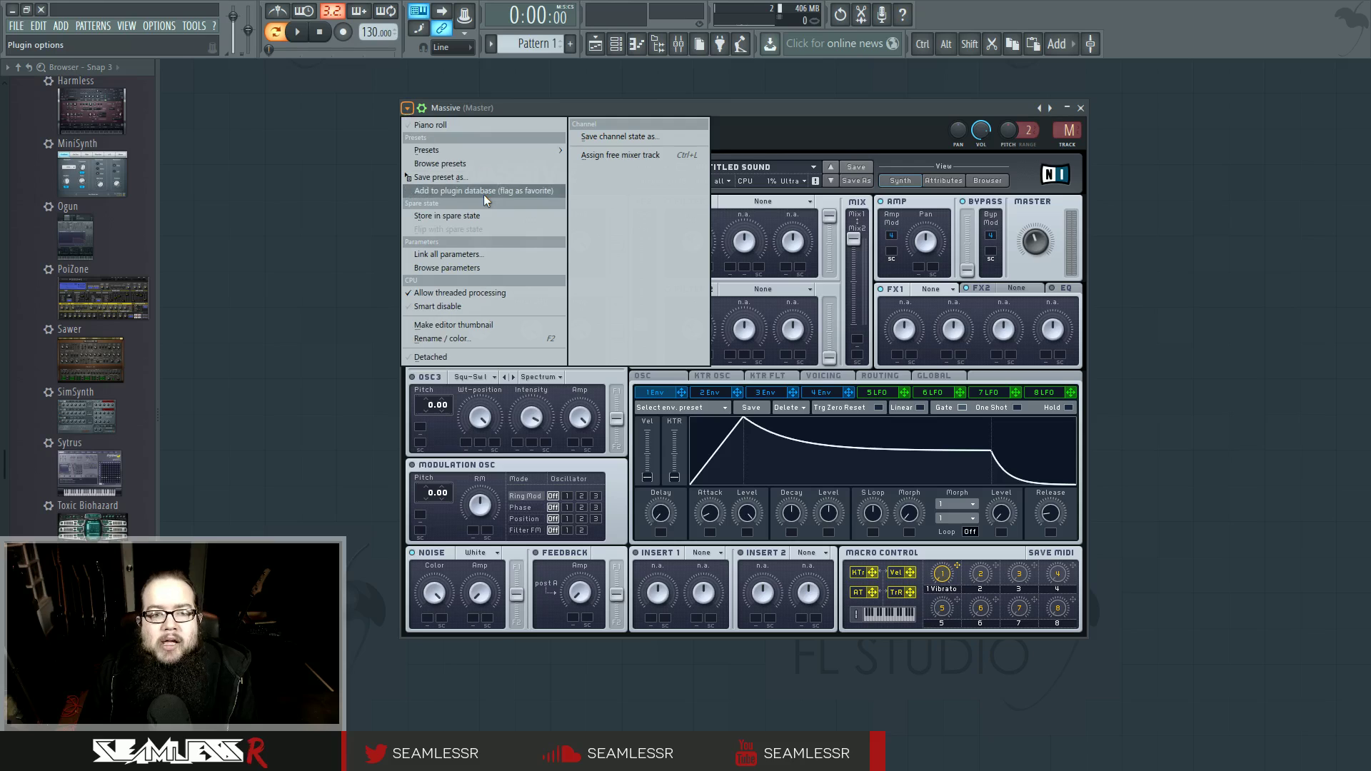
pyautogui.click(500, 192)
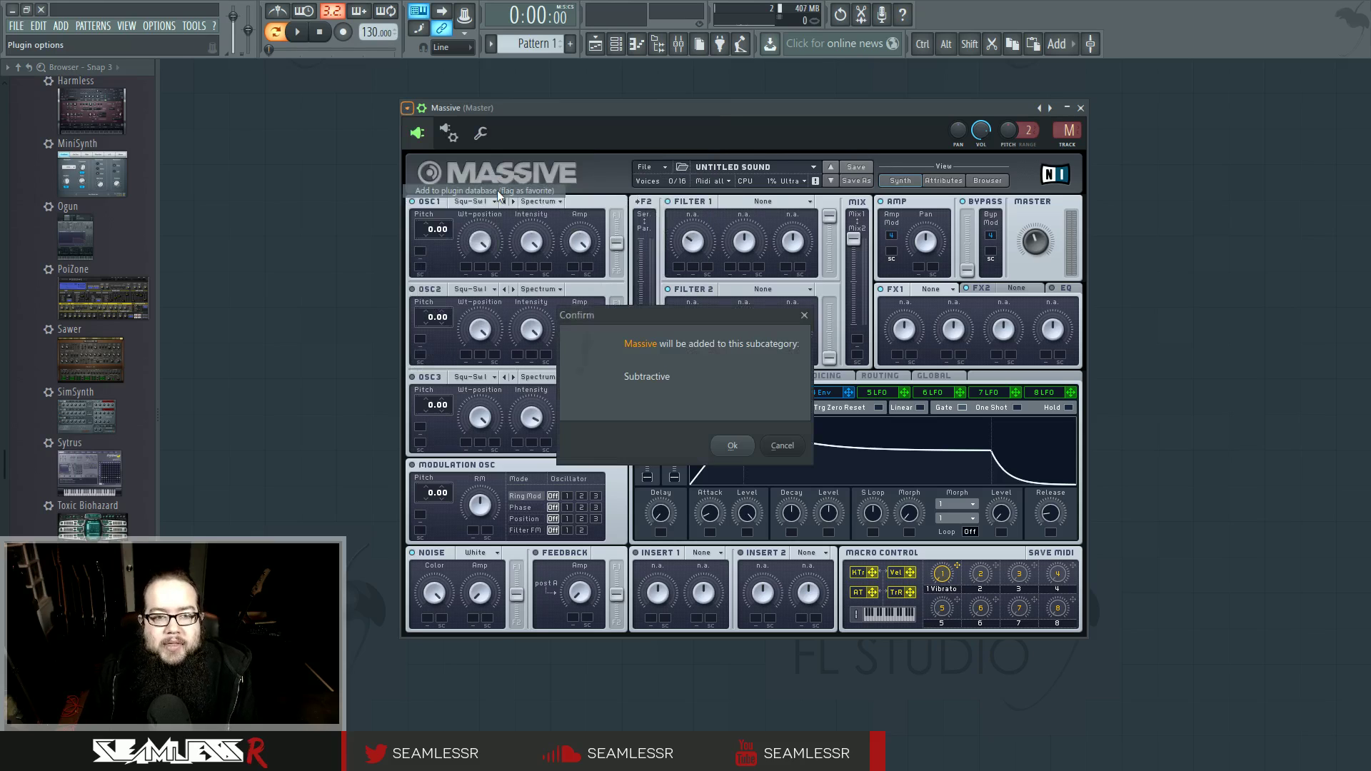
pyautogui.click(733, 447)
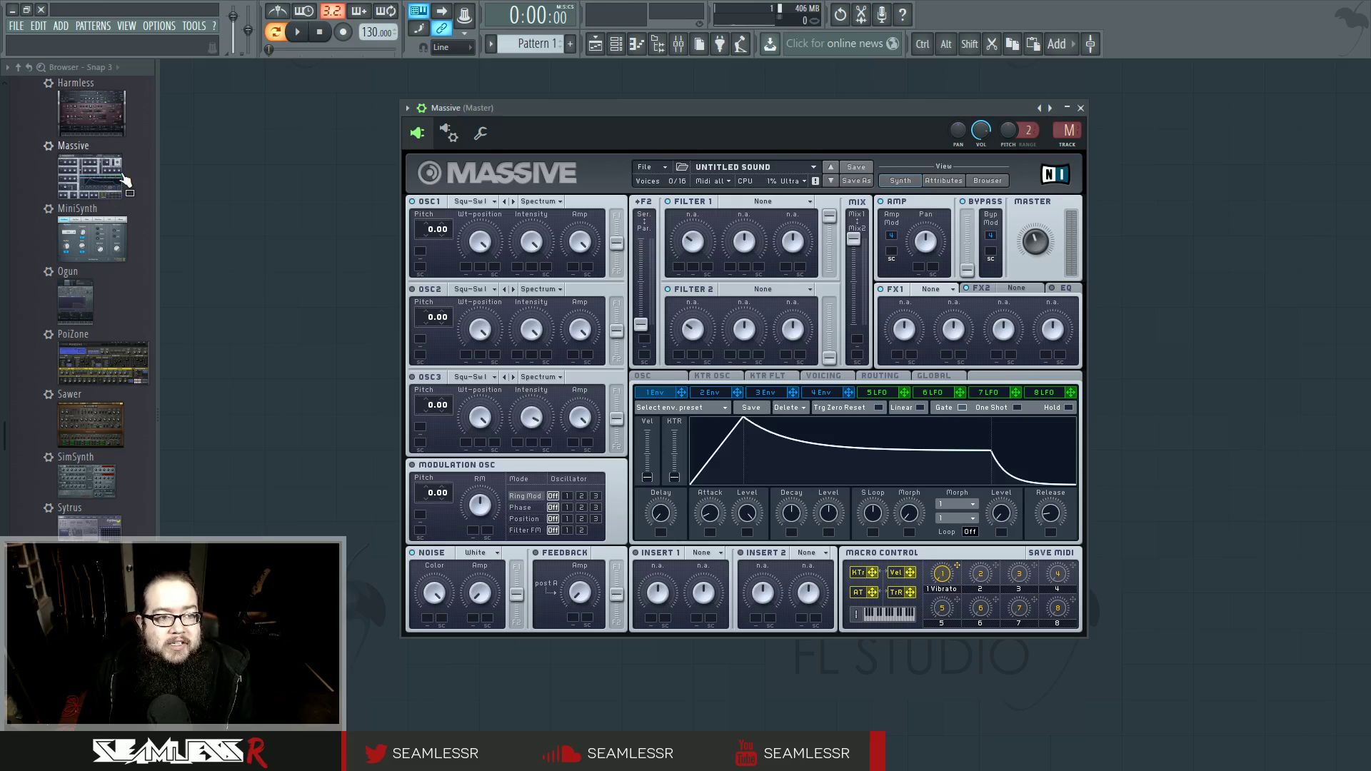
# Step: Verify Massive is listed under ADD > Channel > Subtractive
pyautogui.click(86, 29)
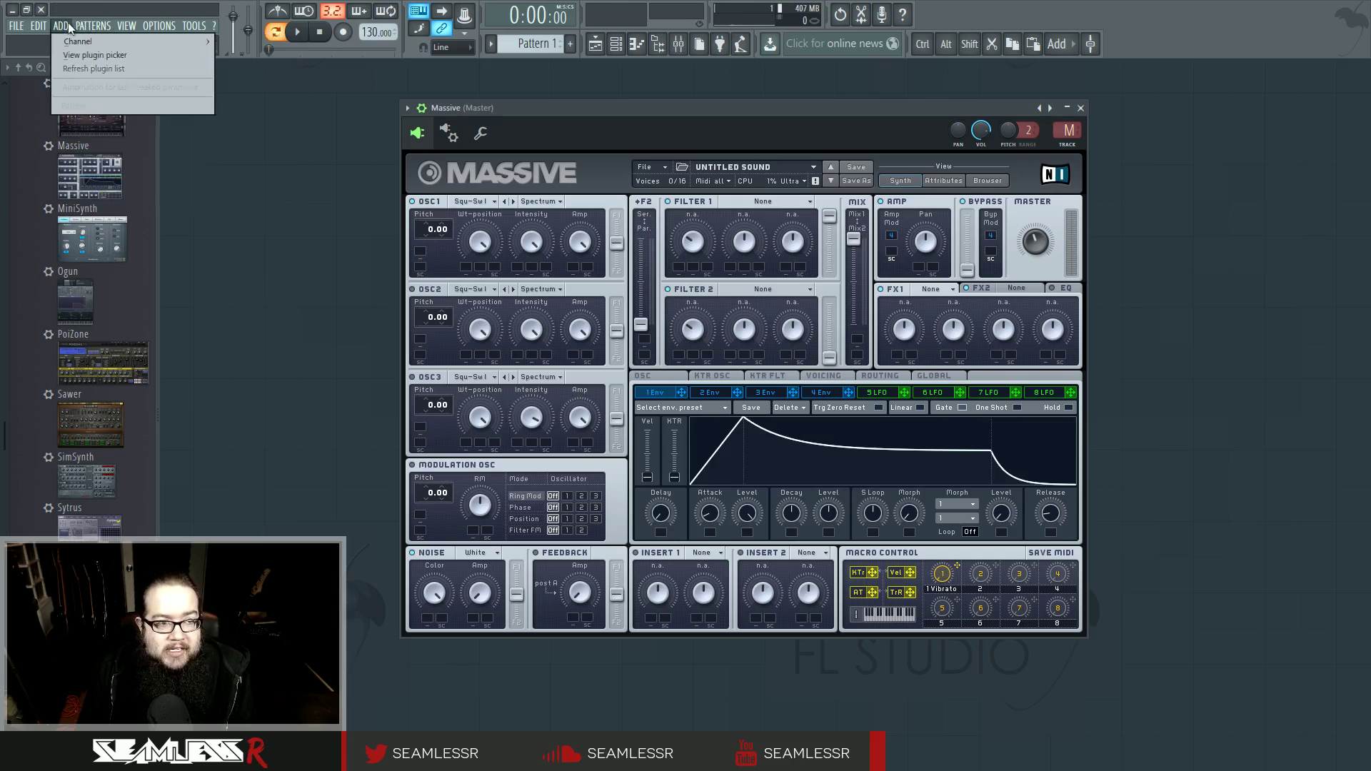
pyautogui.moveTo(178, 42)
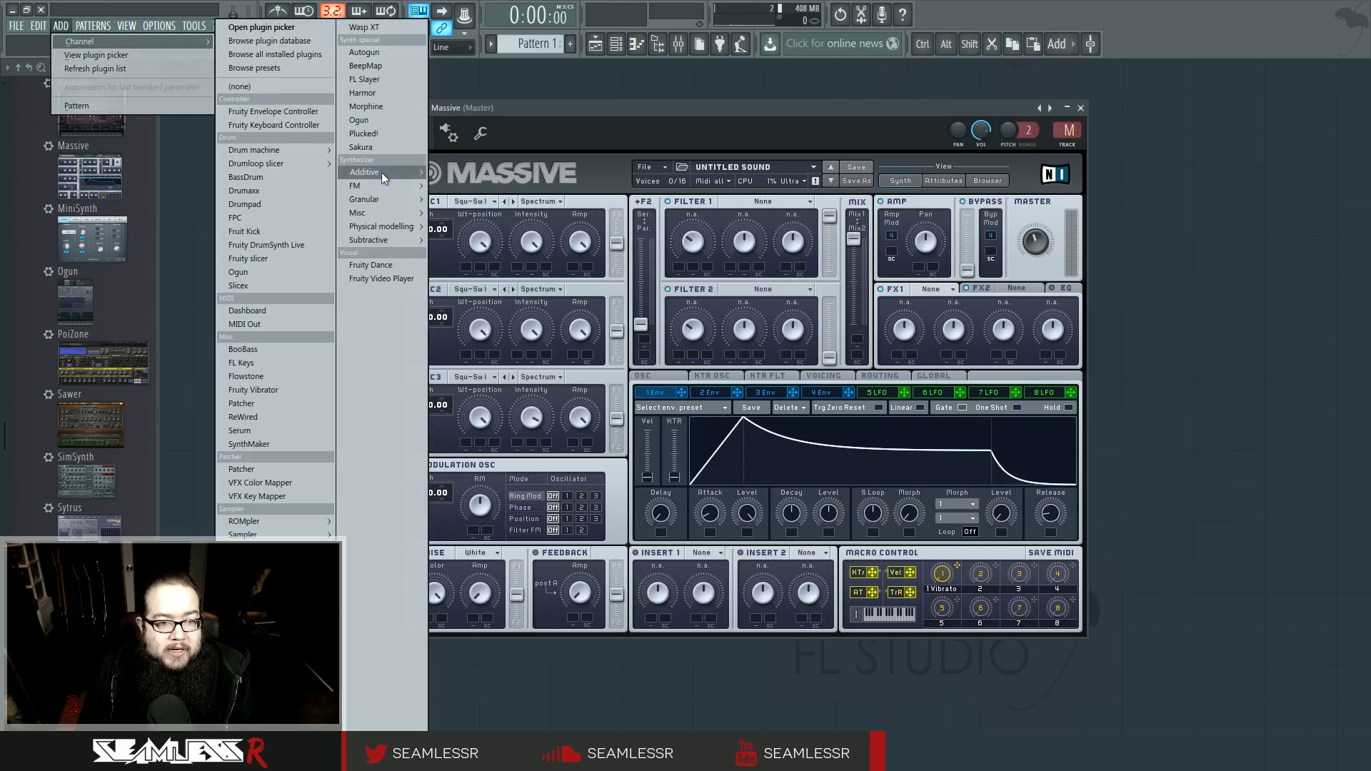
pyautogui.moveTo(400, 241)
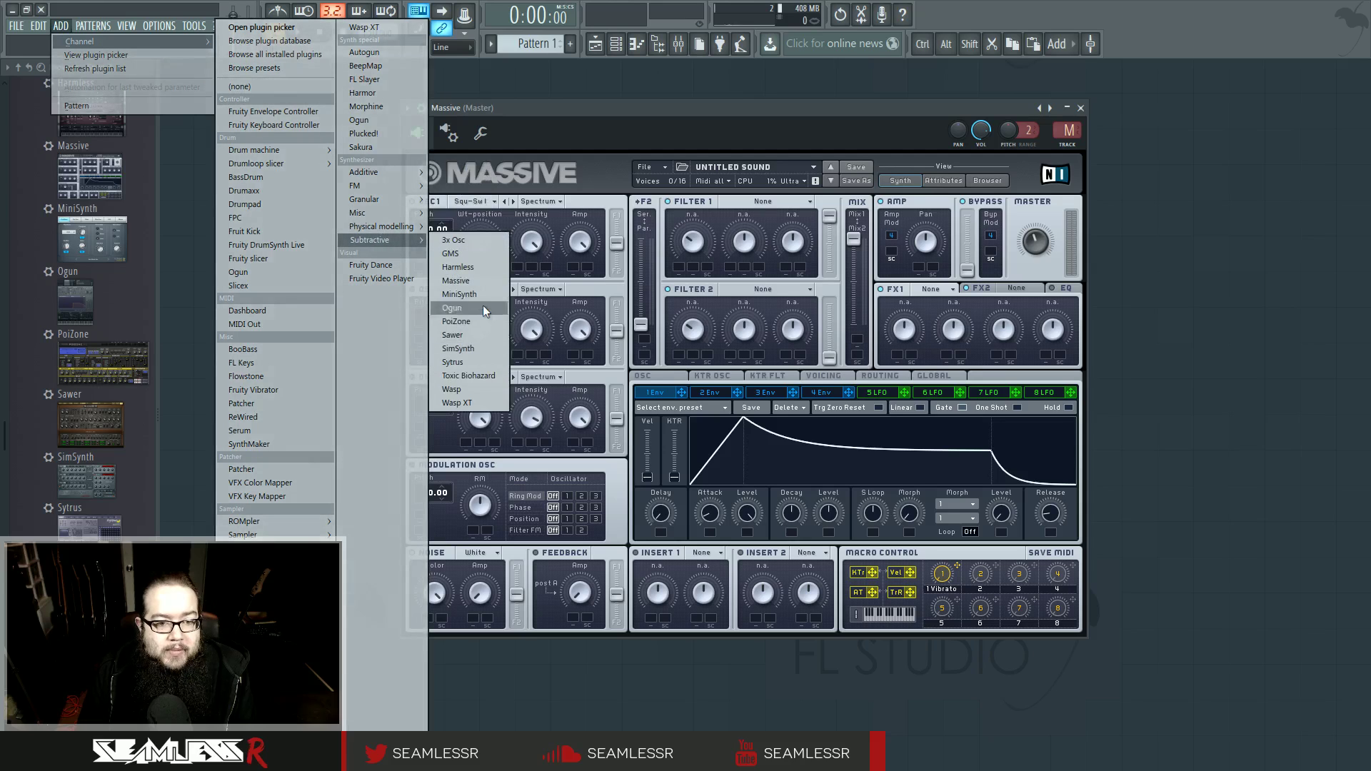
pyautogui.press('Escape')
pyautogui.press('F6')
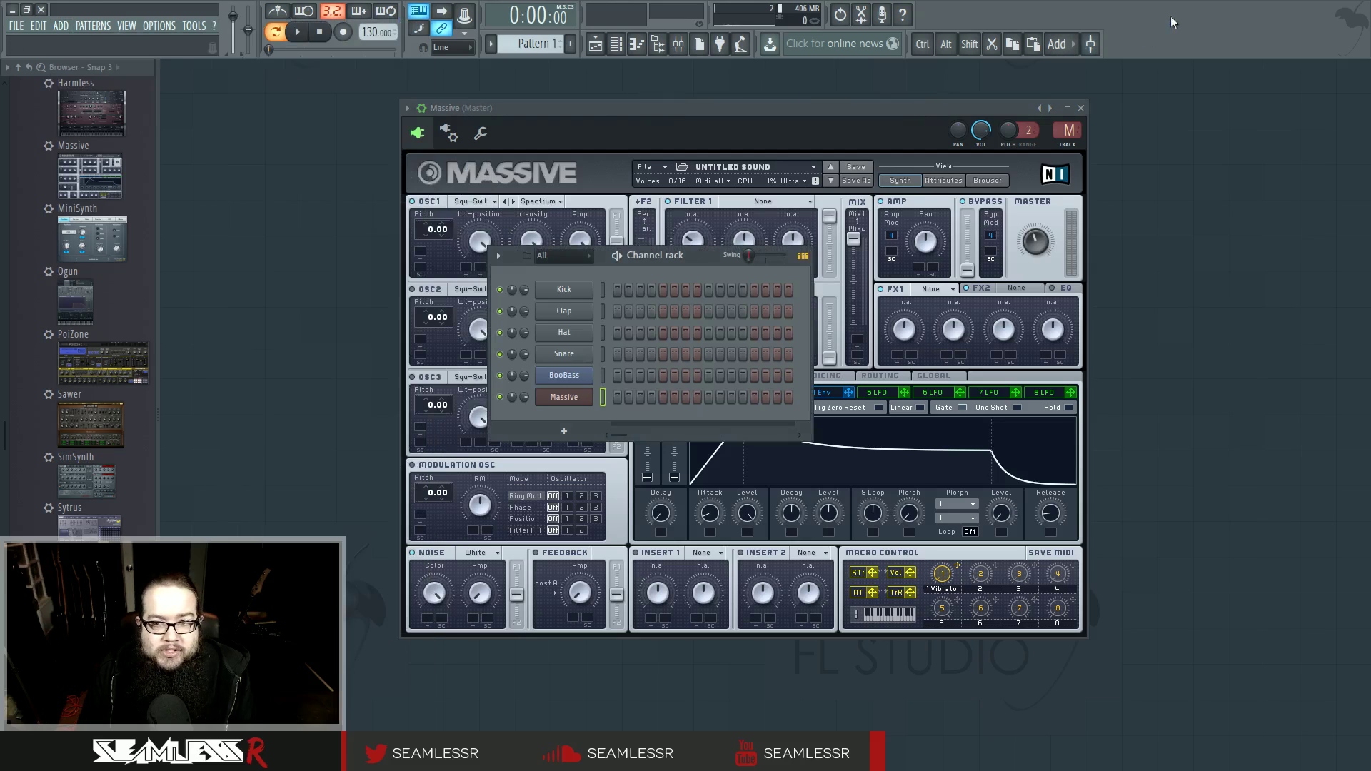
# Step: Review the Plugin Picker filtered by Synthesizer, then close it and the Massive window
pyautogui.press('F8')
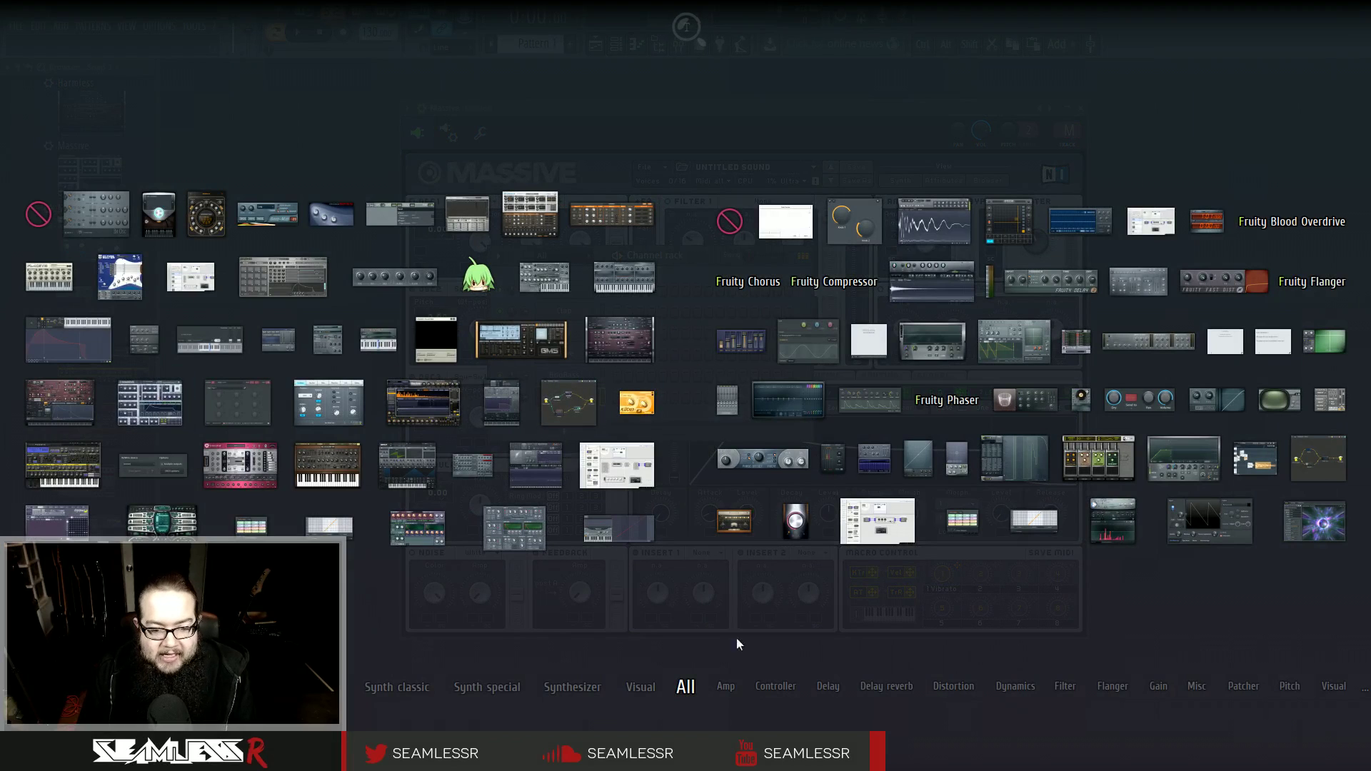
pyautogui.moveTo(571, 686)
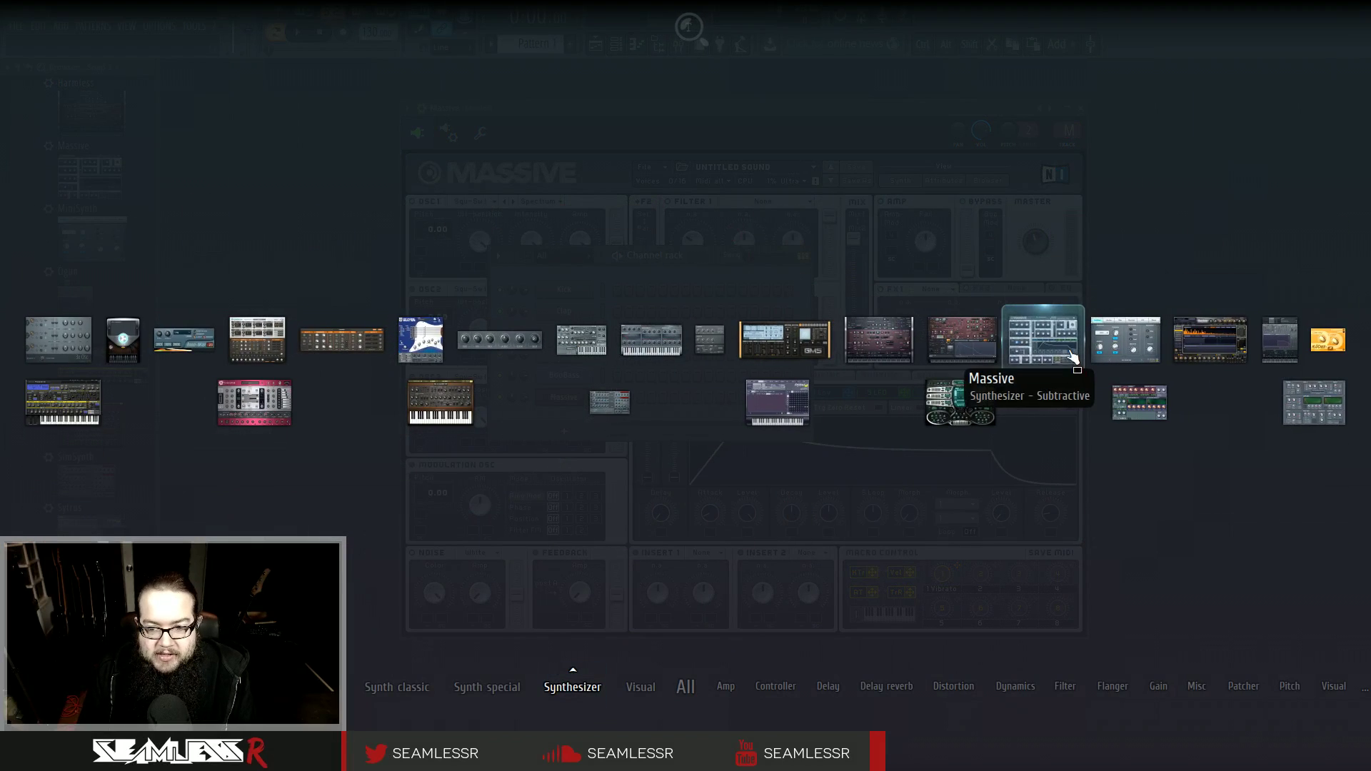
pyautogui.click(1194, 491)
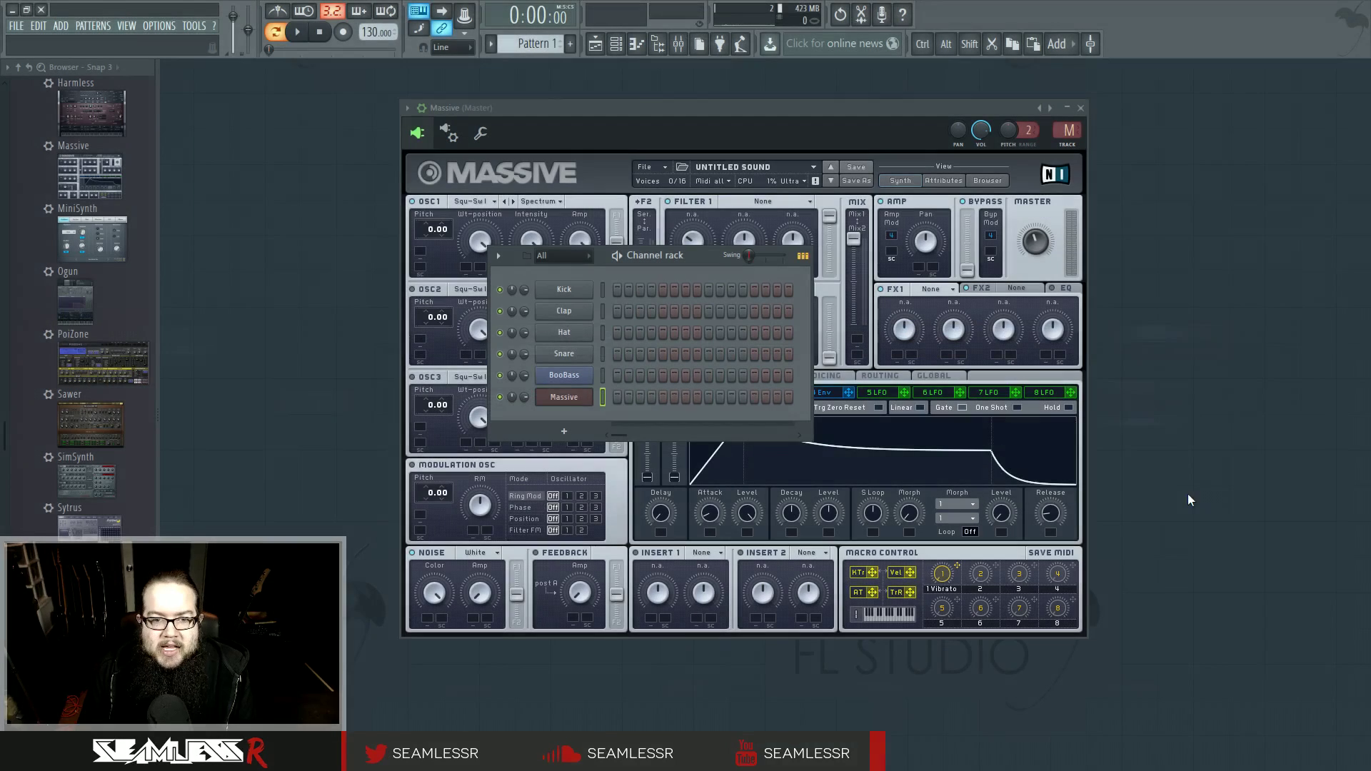
pyautogui.click(1081, 108)
# Step: Delete the Massive entry from the Subtractive folder and collapse that folder
pyautogui.rightClick(87, 170)
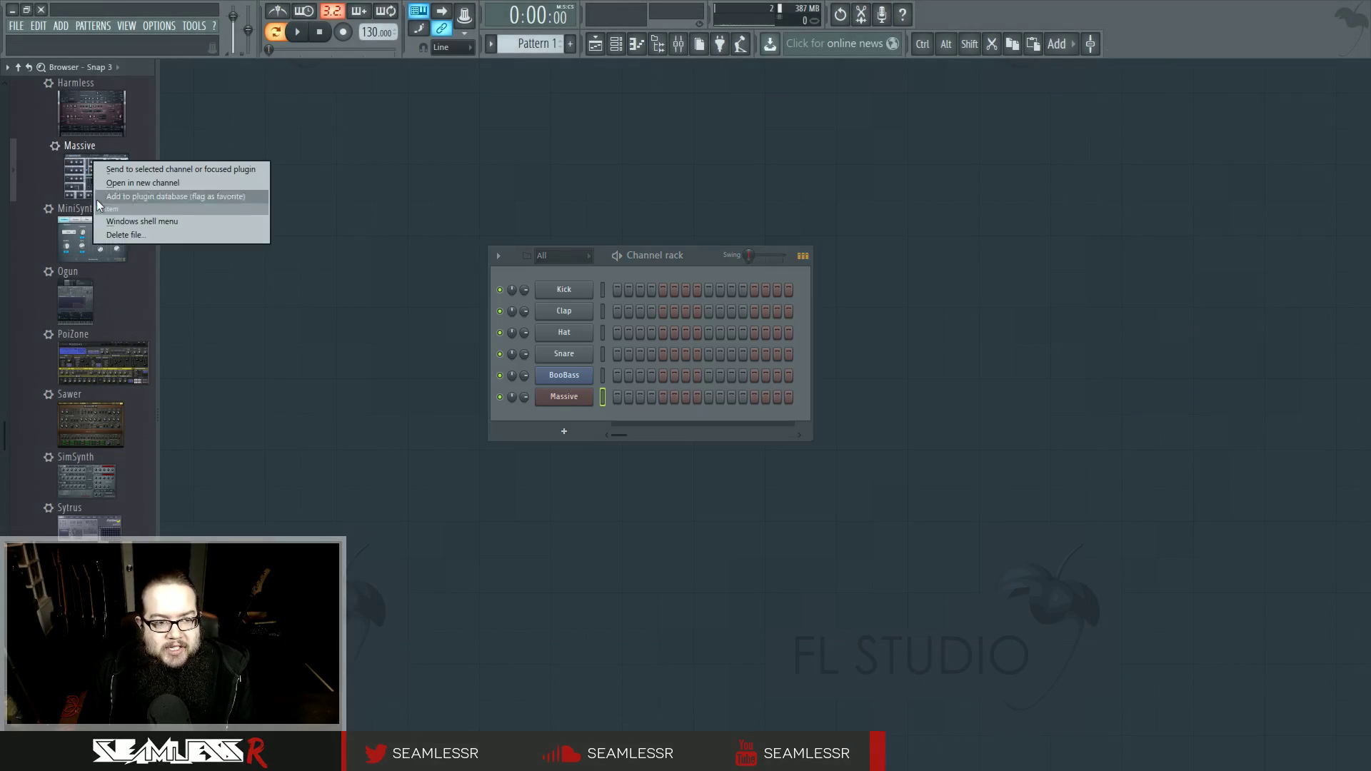
pyautogui.click(143, 238)
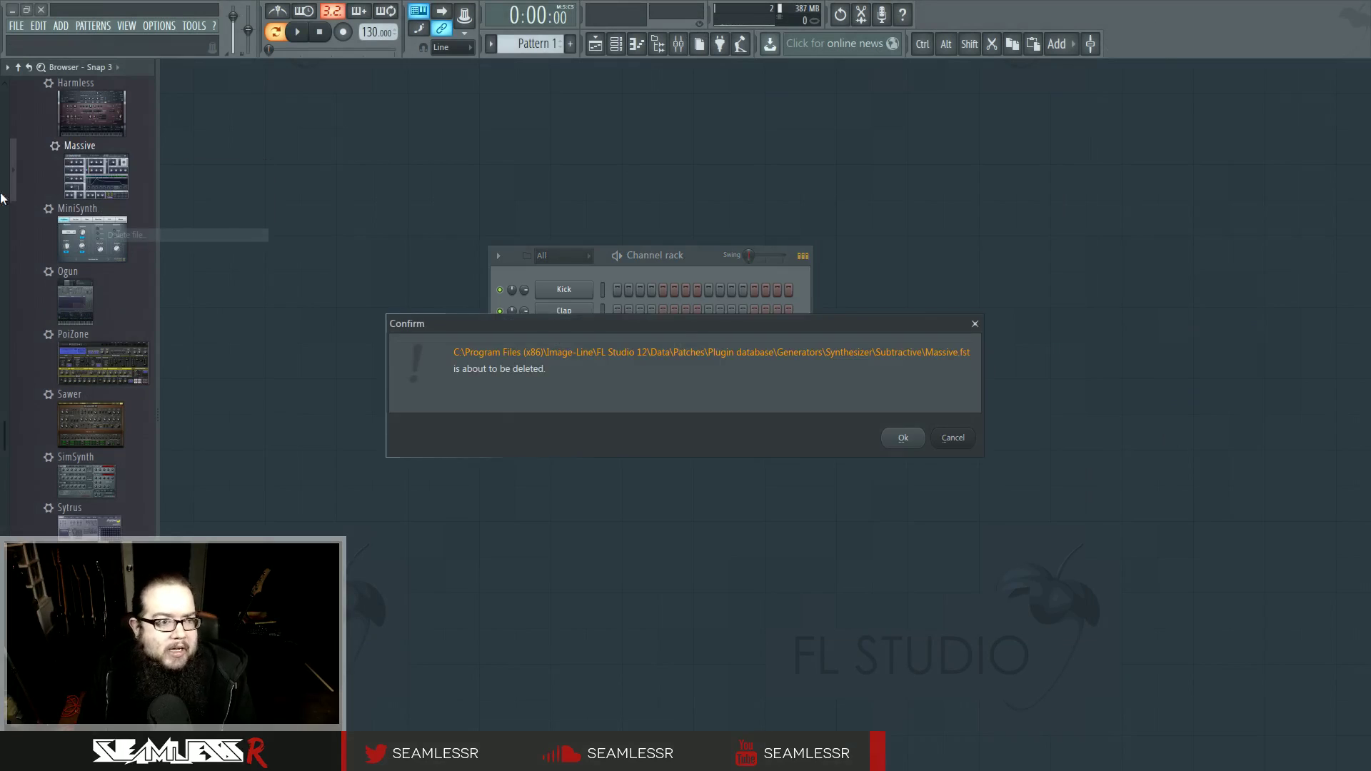
pyautogui.click(899, 436)
pyautogui.scroll(10, 2, 179)
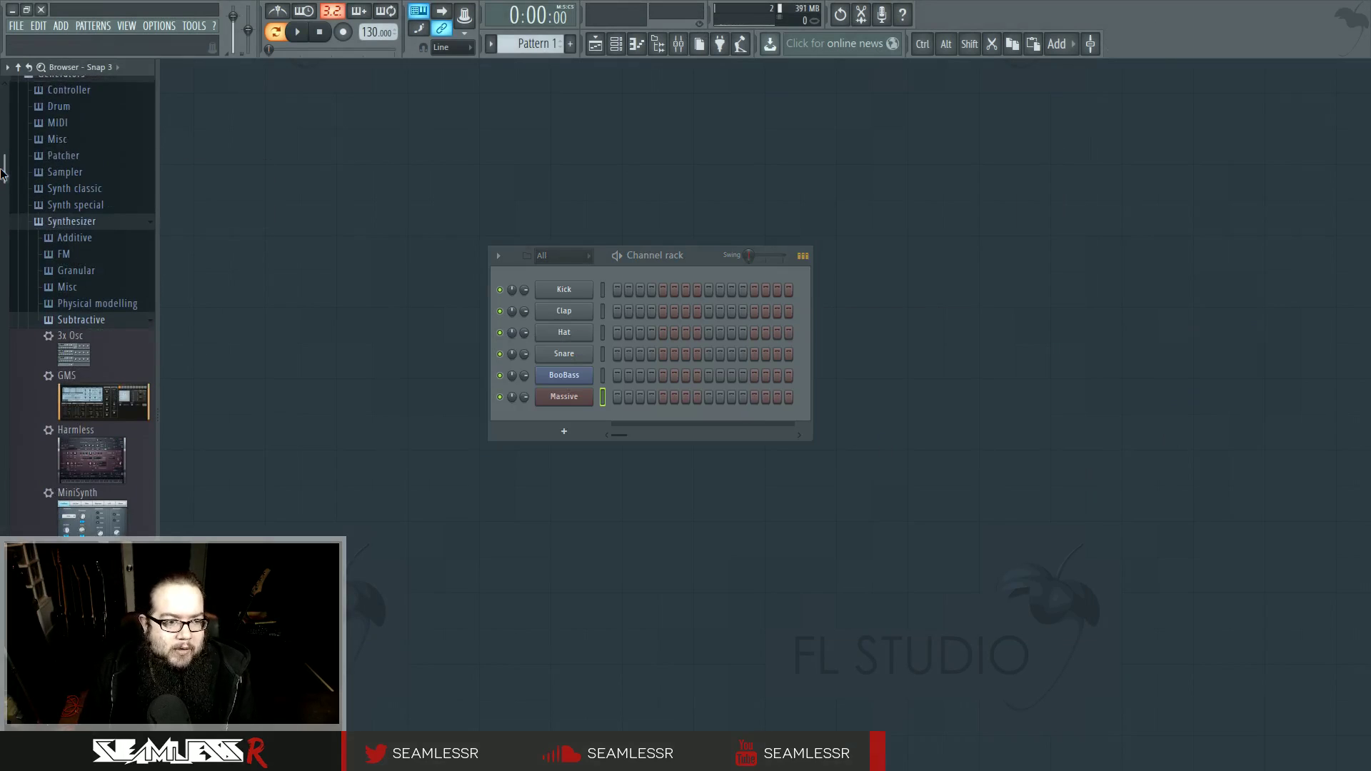
pyautogui.click(107, 330)
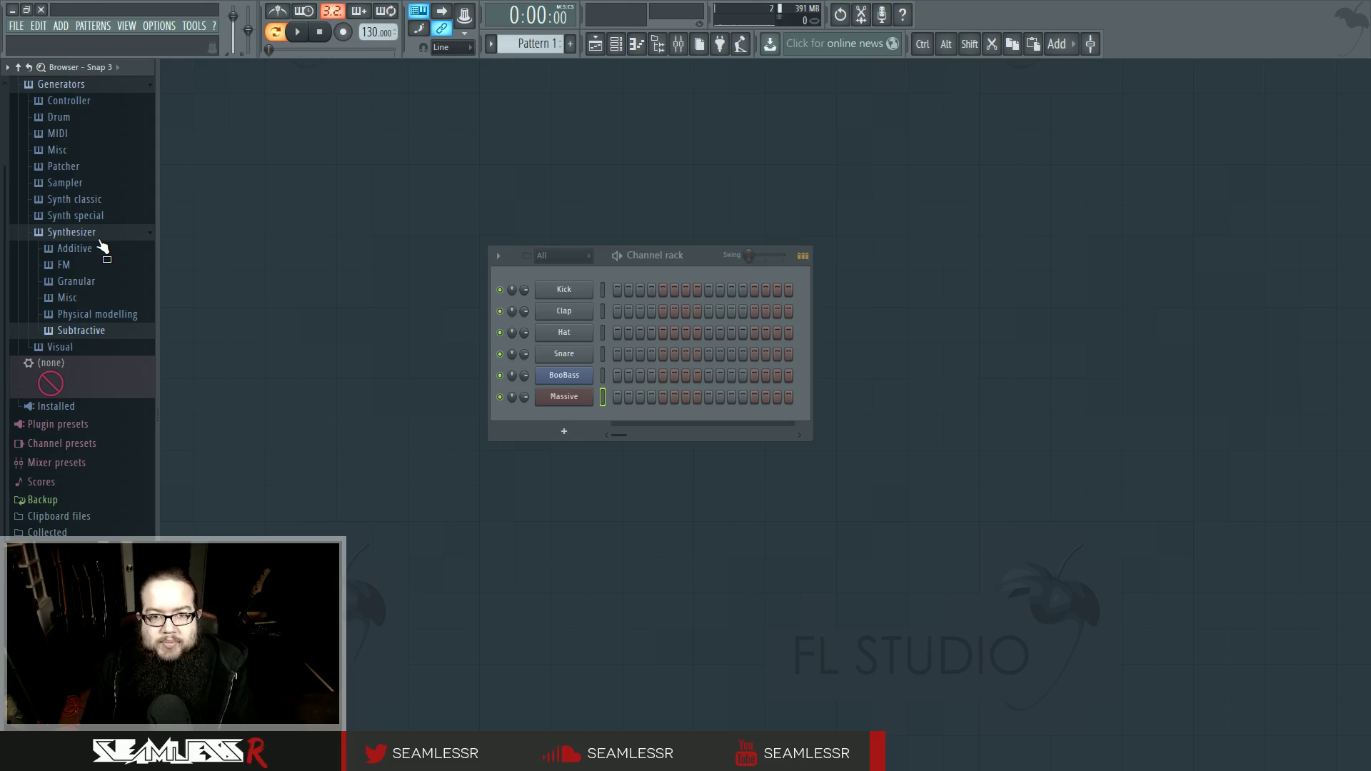
# Step: Open the plugin database's Generators folder in Windows Explorer via the shell menu
pyautogui.scroll(2, 100, 236)
pyautogui.rightClick(91, 152)
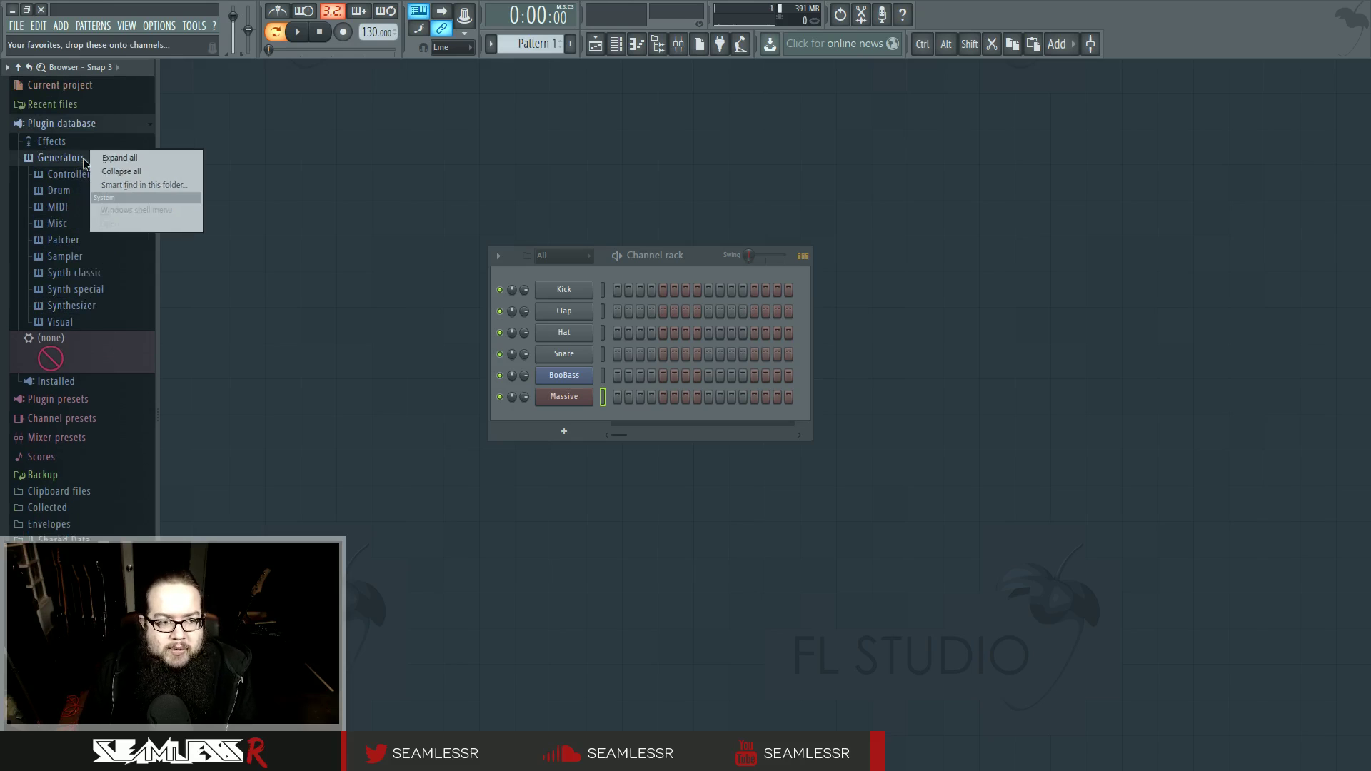
pyautogui.rightClick(51, 151)
pyautogui.rightClick(66, 152)
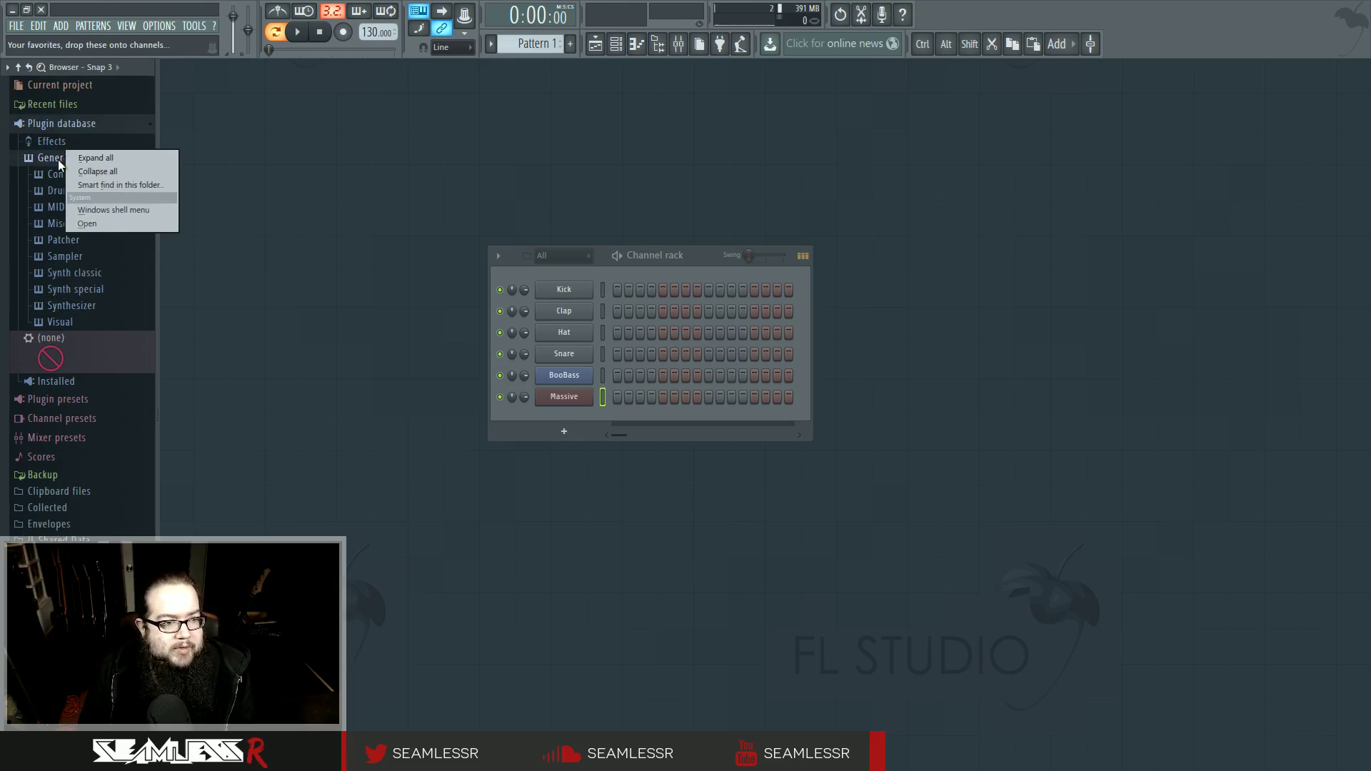
pyautogui.click(117, 224)
pyautogui.moveTo(538, 200); pyautogui.dragTo(572, 147)
# Step: Create a new folder named 'VST' inside Generators, then close Explorer
pyautogui.rightClick(564, 451)
pyautogui.moveTo(700, 618)
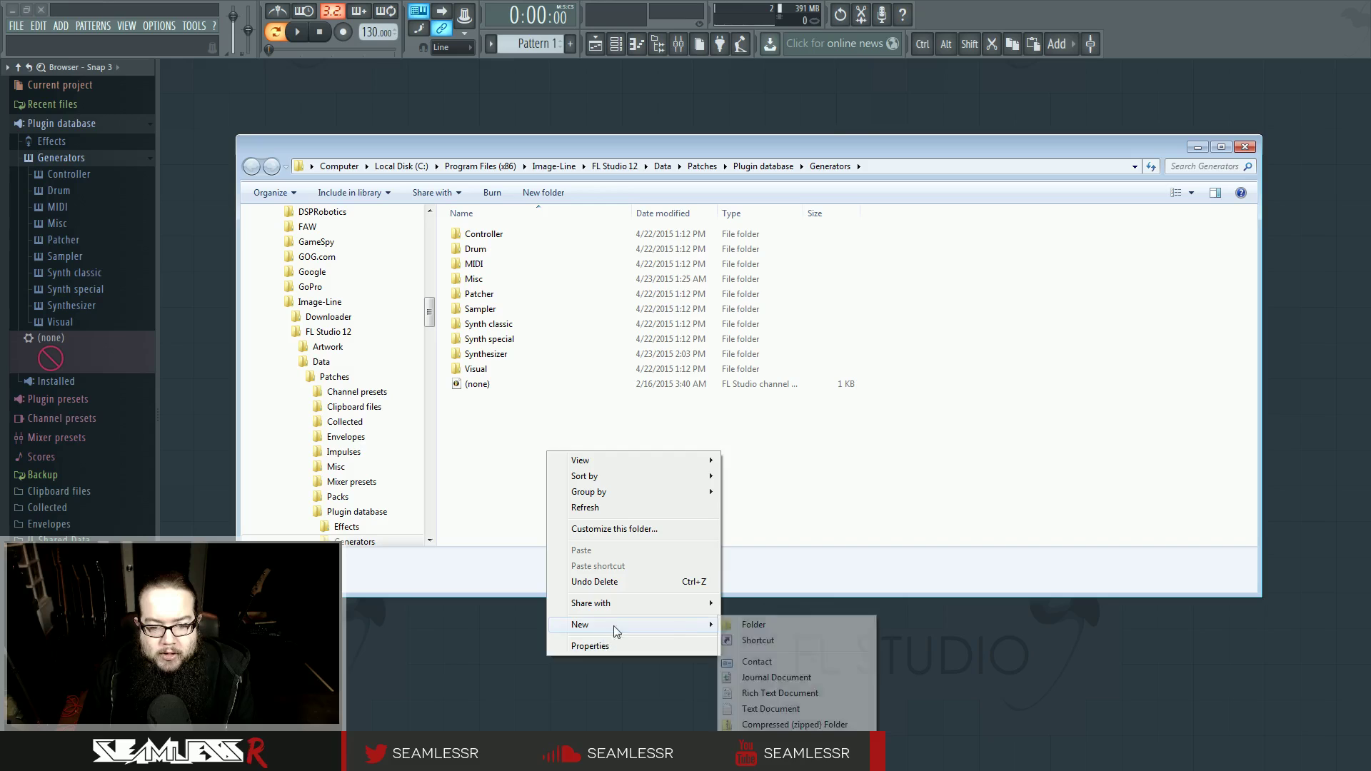
pyautogui.click(757, 626)
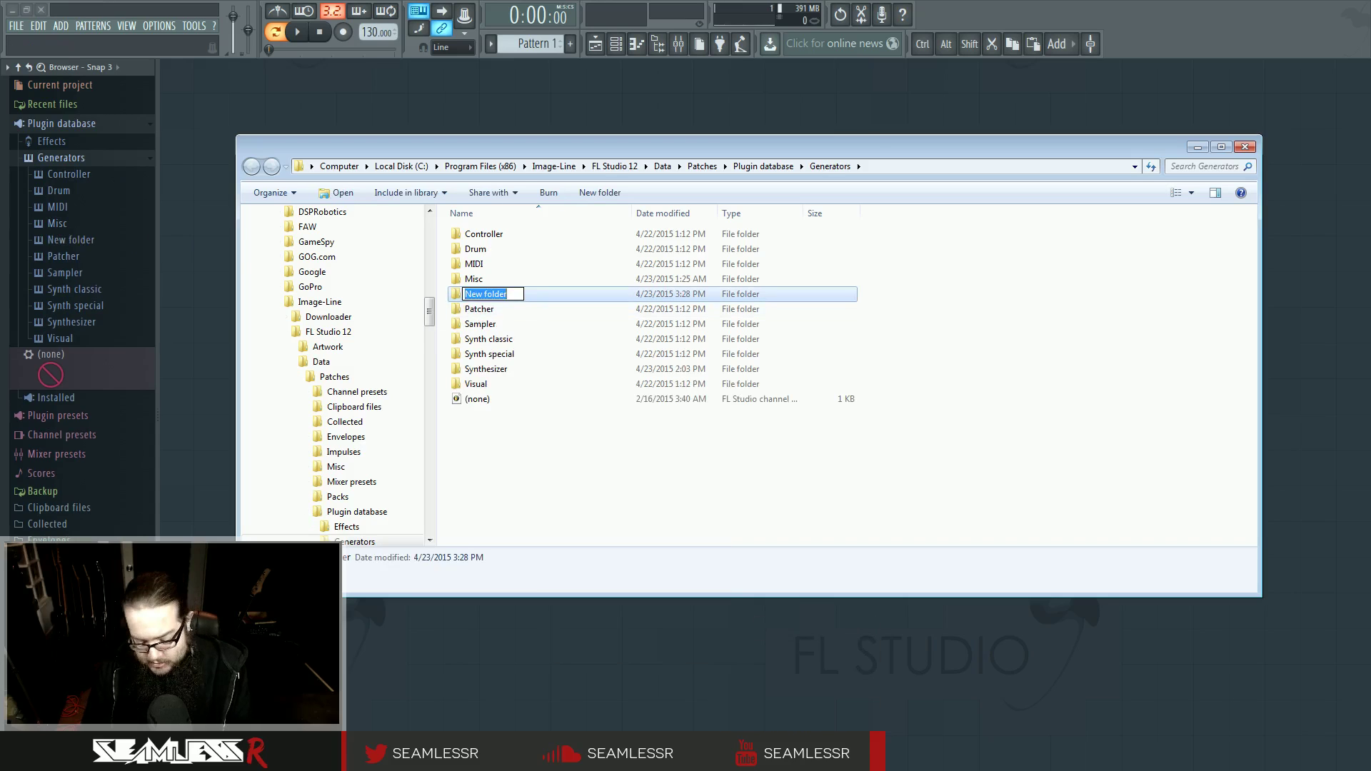
pyautogui.write('VST')
pyautogui.press('Return')
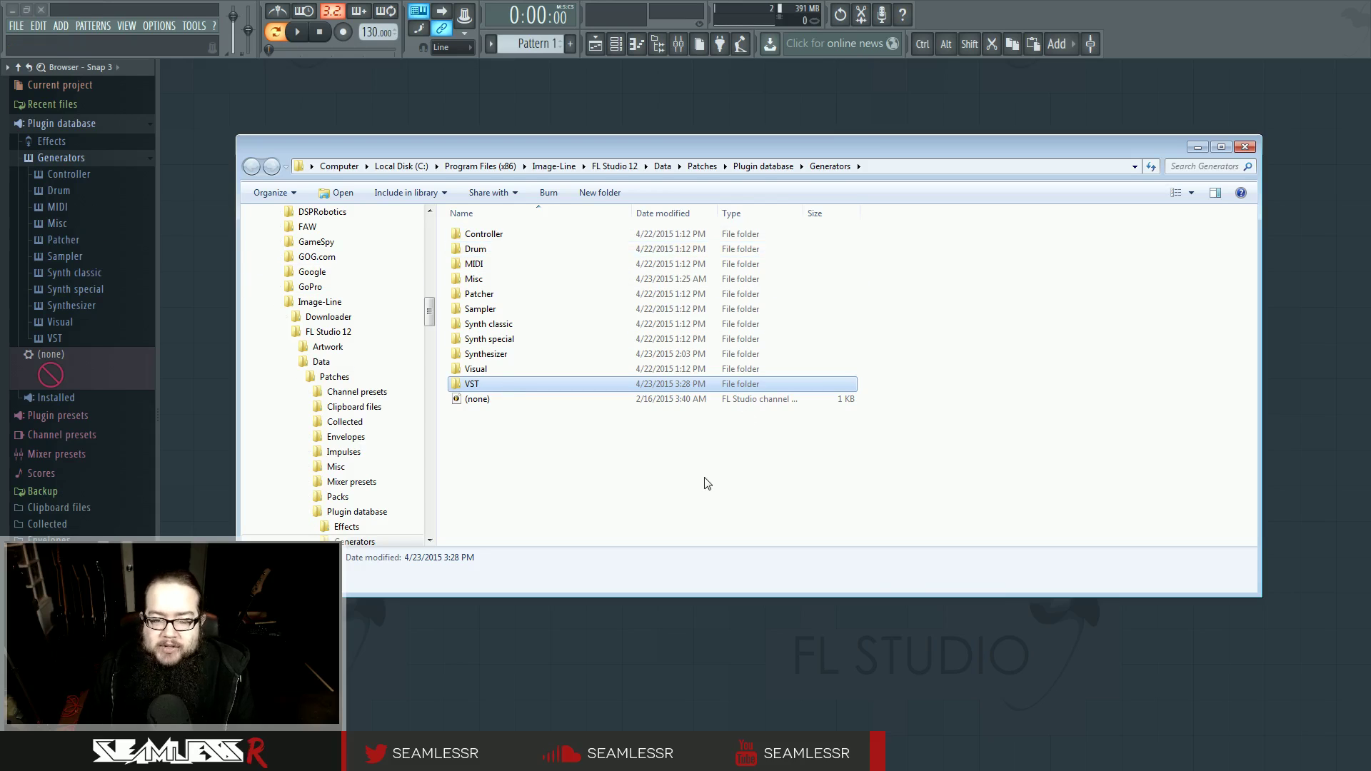
pyautogui.click(1245, 146)
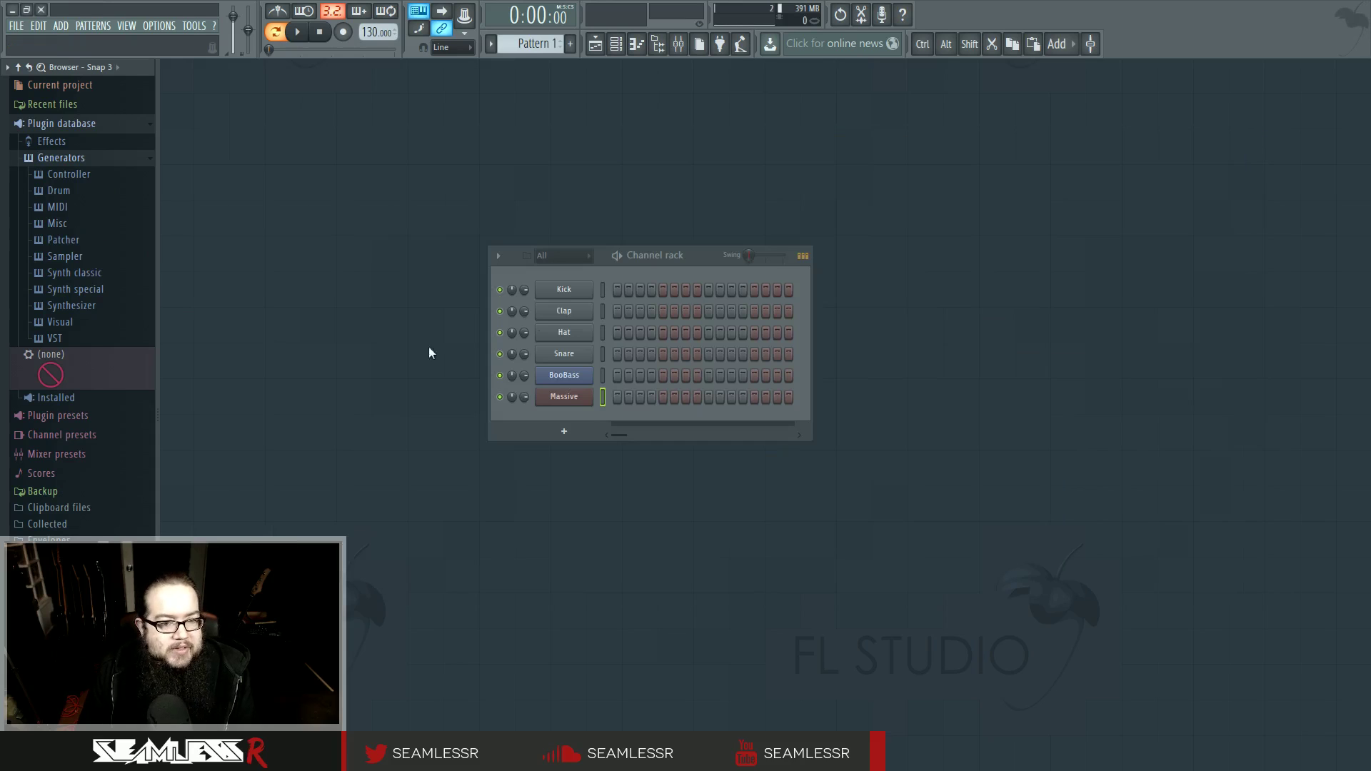
# Step: Add Massive to the plugin database flagged as favorite, confirm, and close its window
pyautogui.click(584, 402)
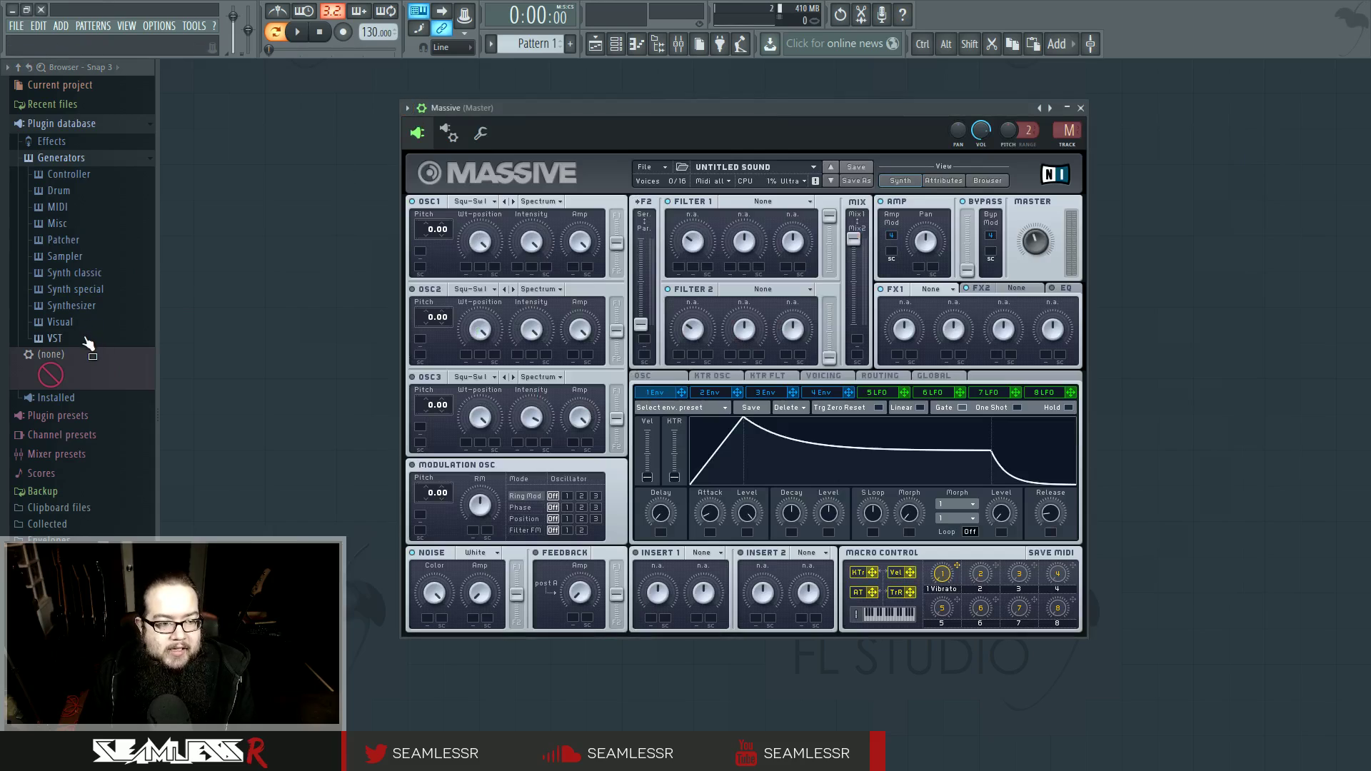
pyautogui.click(407, 108)
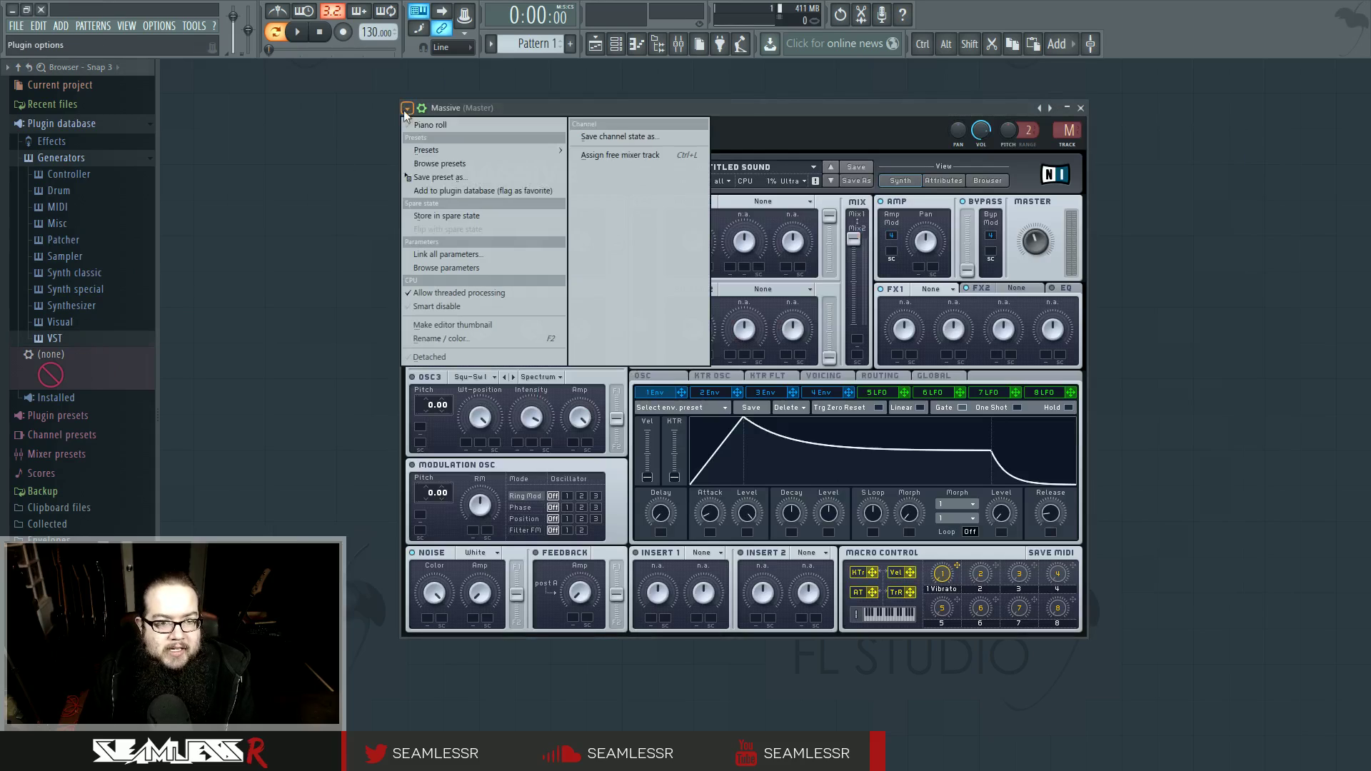
pyautogui.click(507, 191)
pyautogui.click(727, 444)
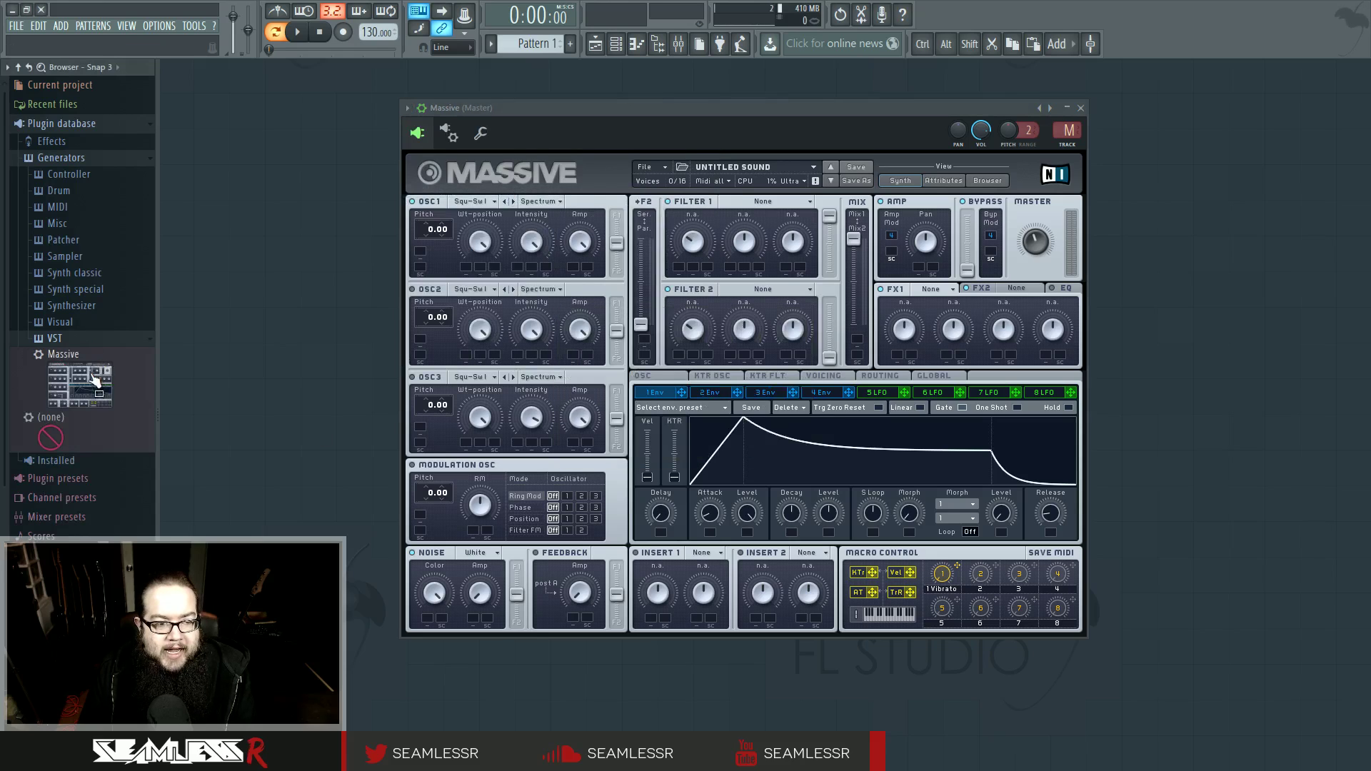
pyautogui.click(1081, 108)
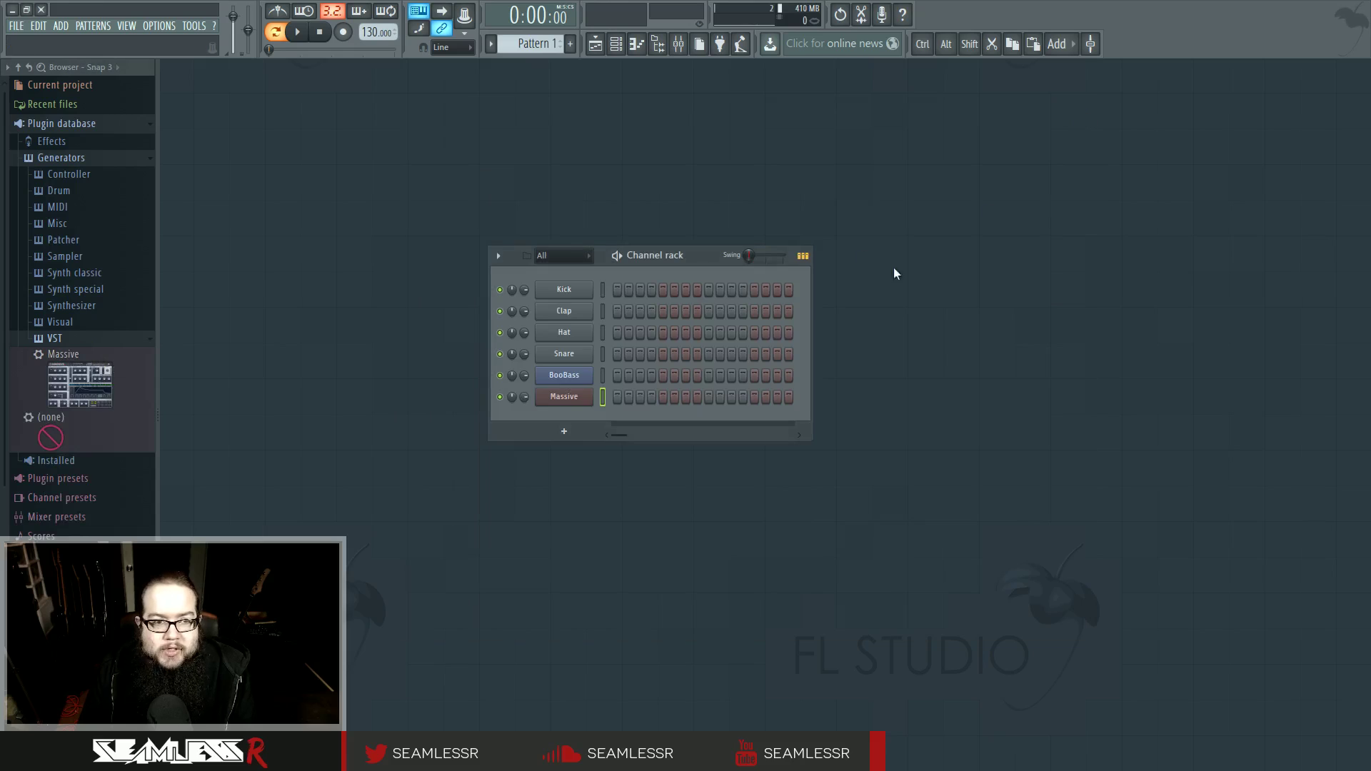
pyautogui.click(61, 26)
pyautogui.moveTo(67, 40)
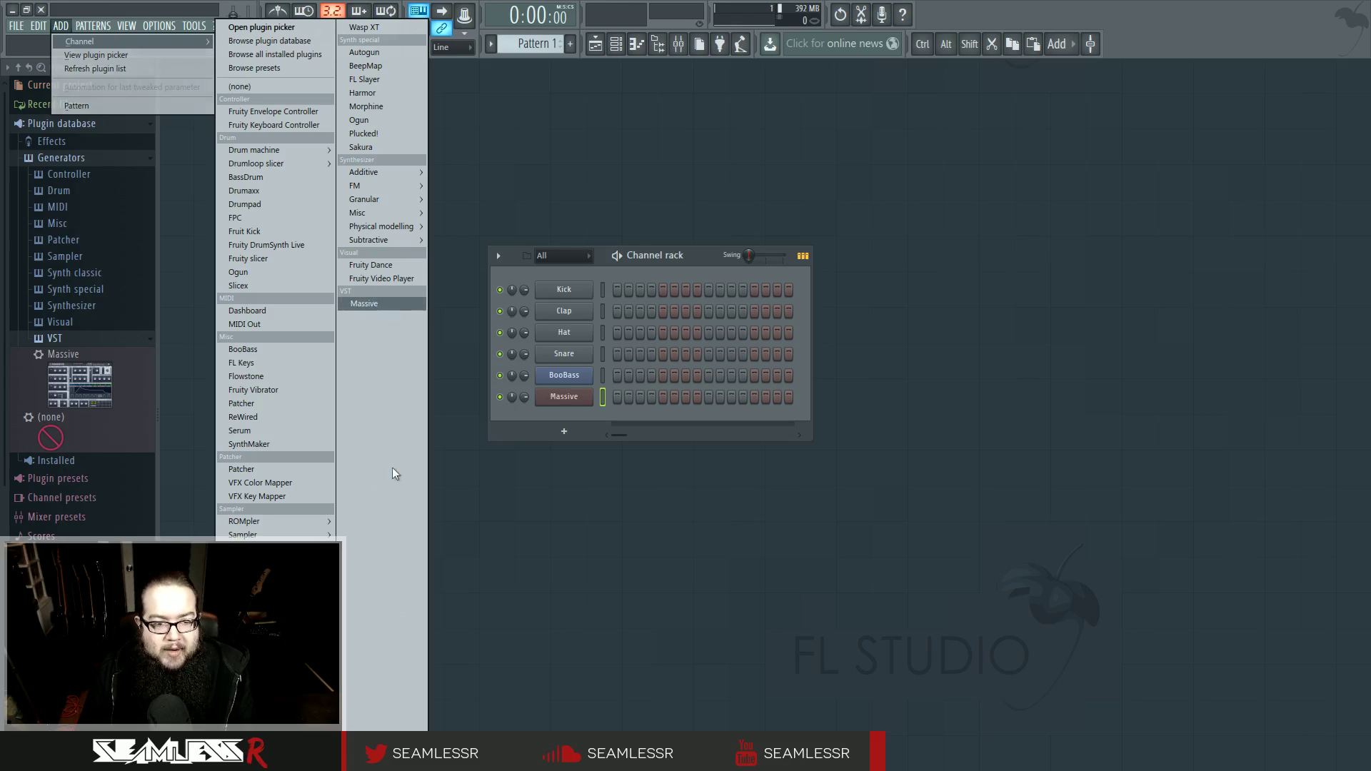
pyautogui.click(602, 466)
pyautogui.click(564, 431)
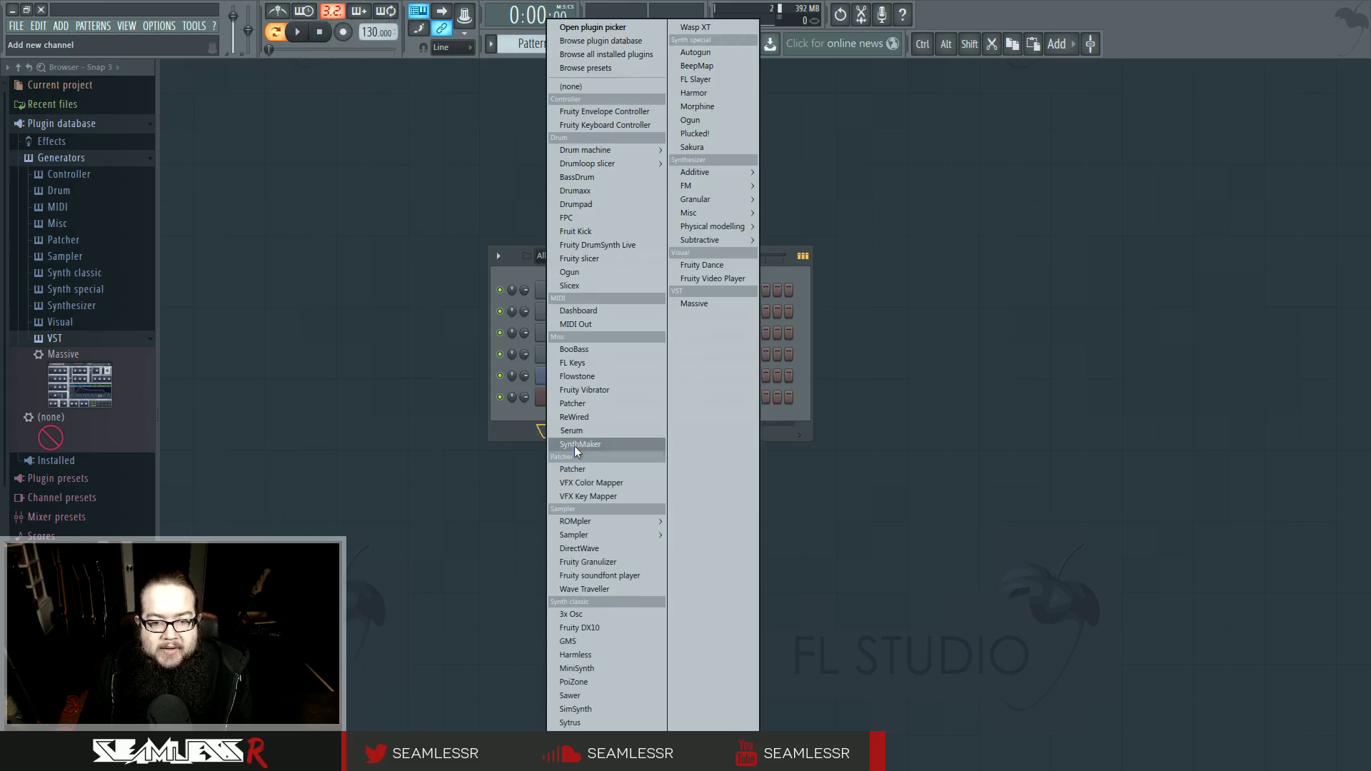
pyautogui.click(774, 390)
pyautogui.hotkey('alt', 'p')
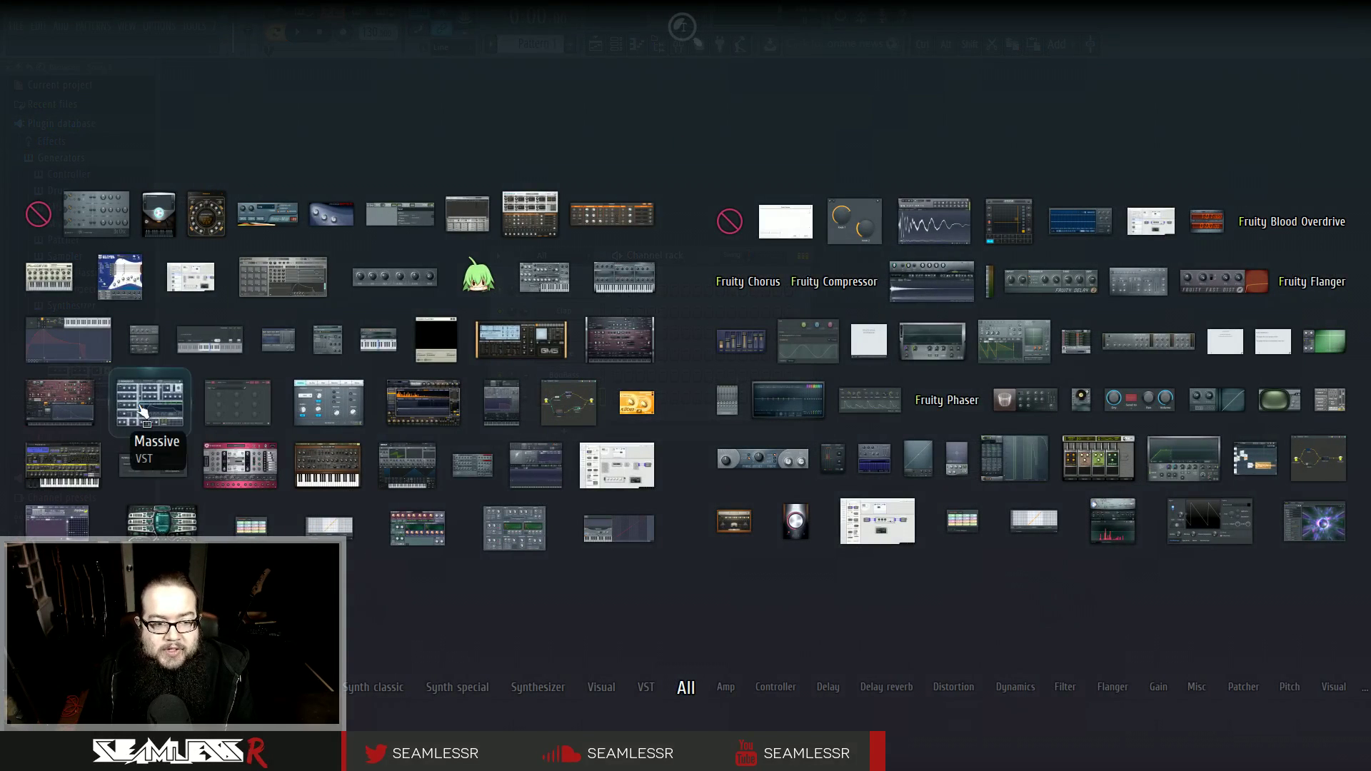
pyautogui.moveTo(647, 686)
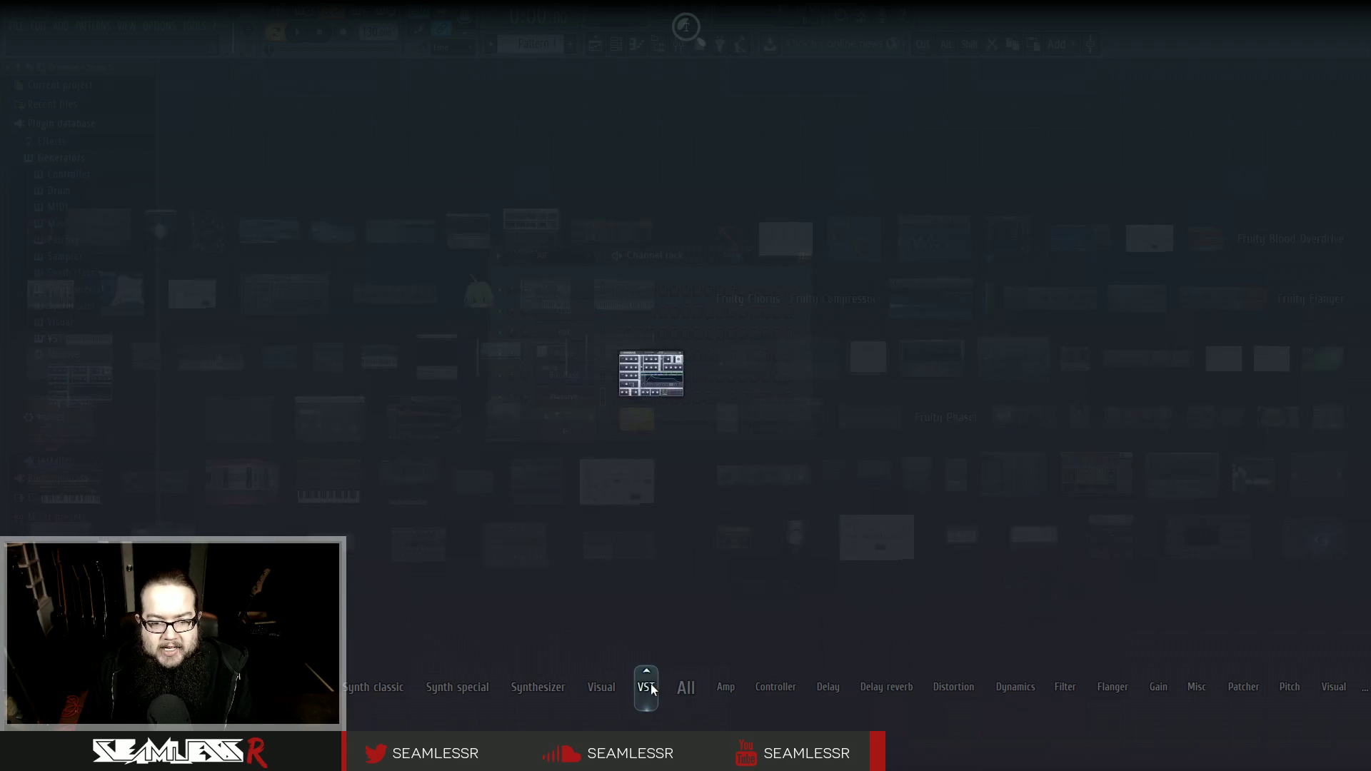
pyautogui.moveTo(694, 687)
pyautogui.click(693, 619)
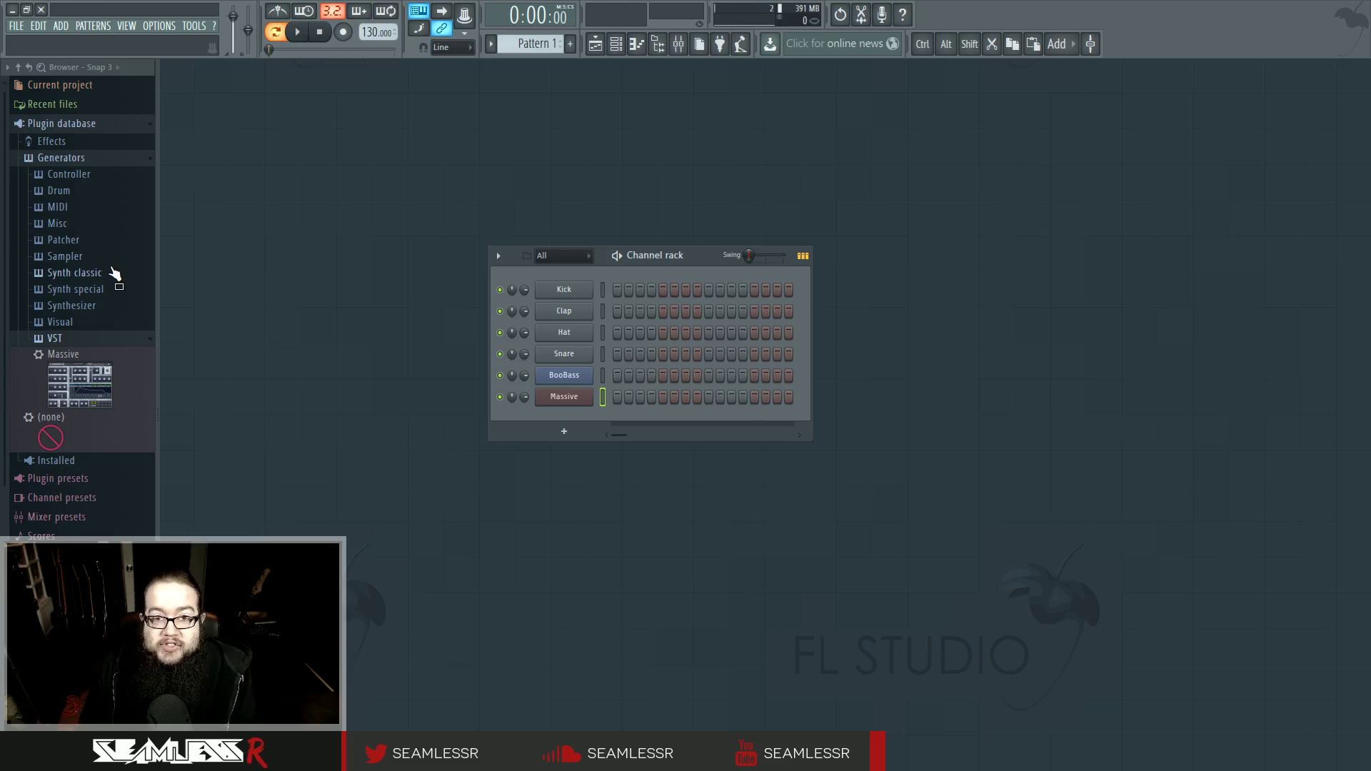
pyautogui.click(99, 162)
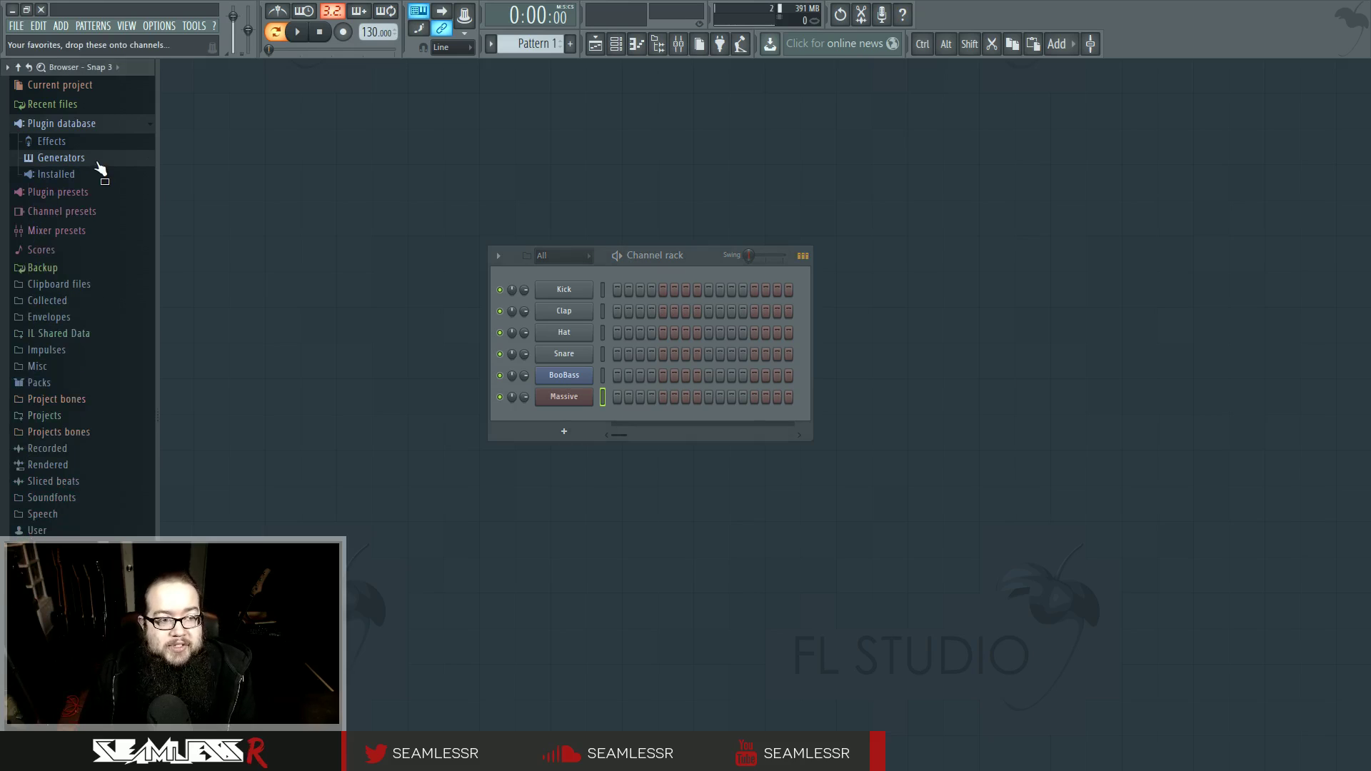
pyautogui.click(99, 162)
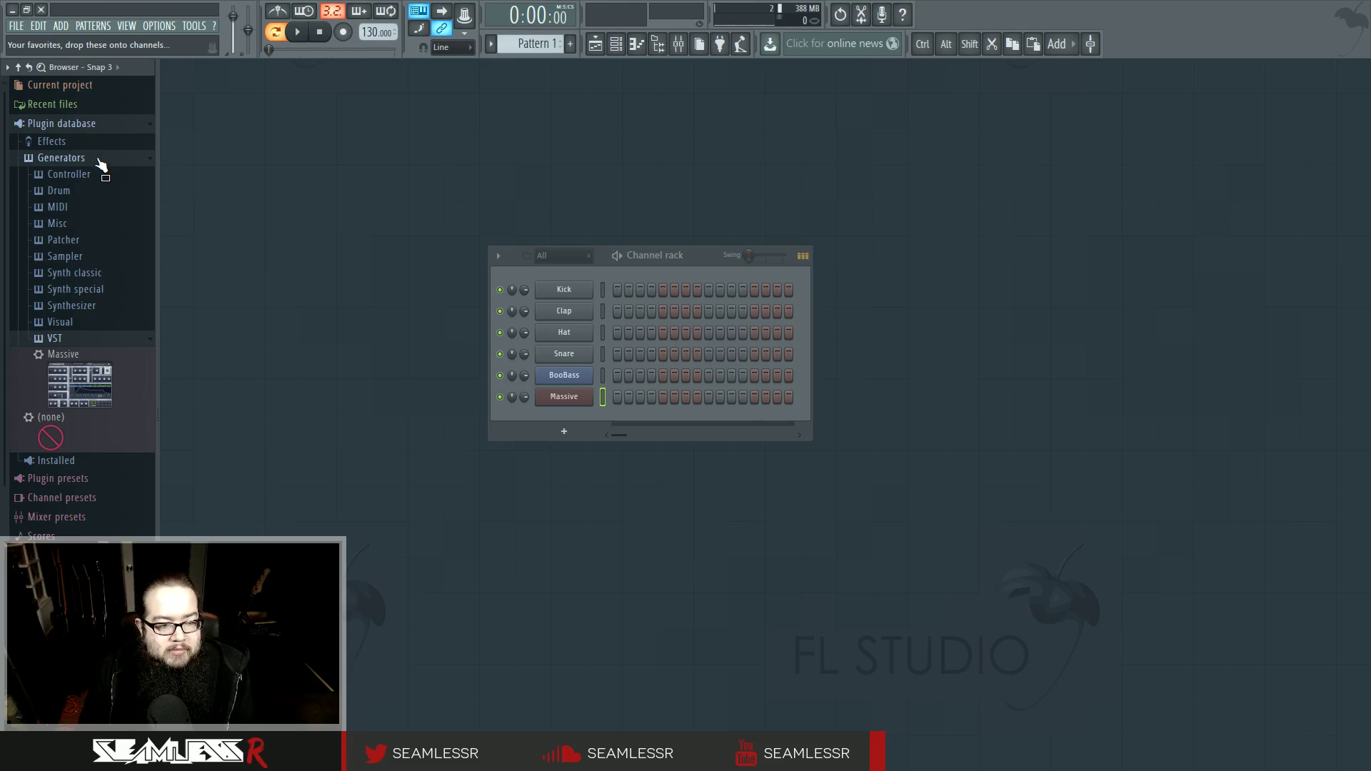
pyautogui.click(99, 162)
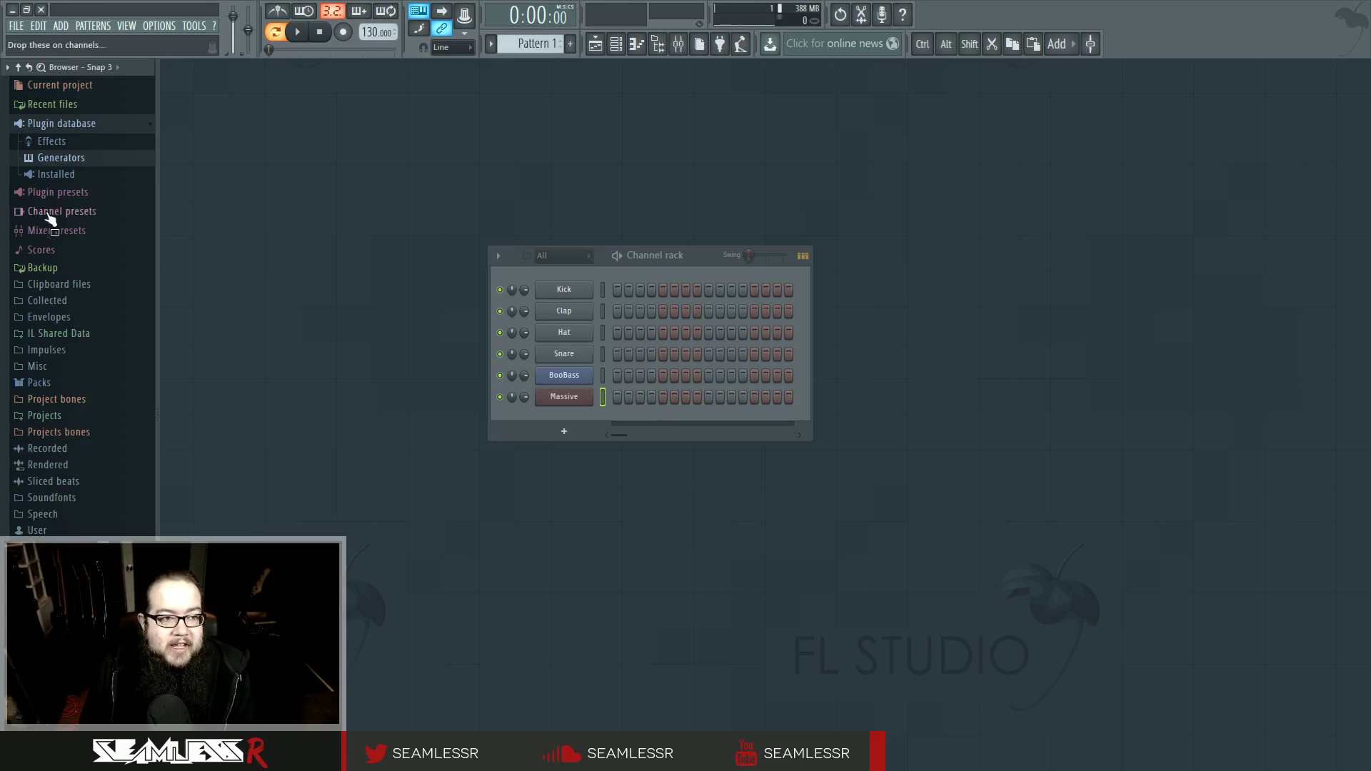
pyautogui.click(67, 158)
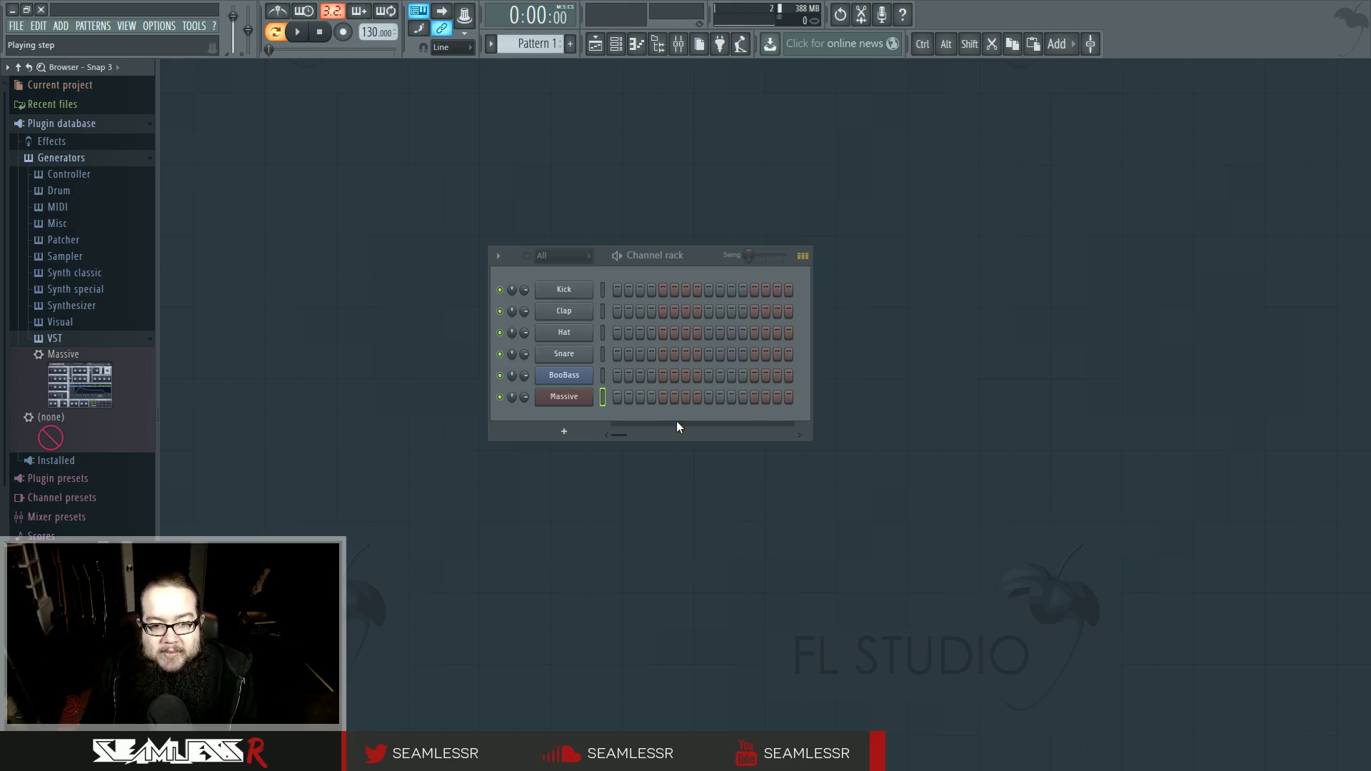
# Step: Add Patcher as a new channel from the Plugin Picker and load Massive into its map
pyautogui.hotkey('alt', 'p')
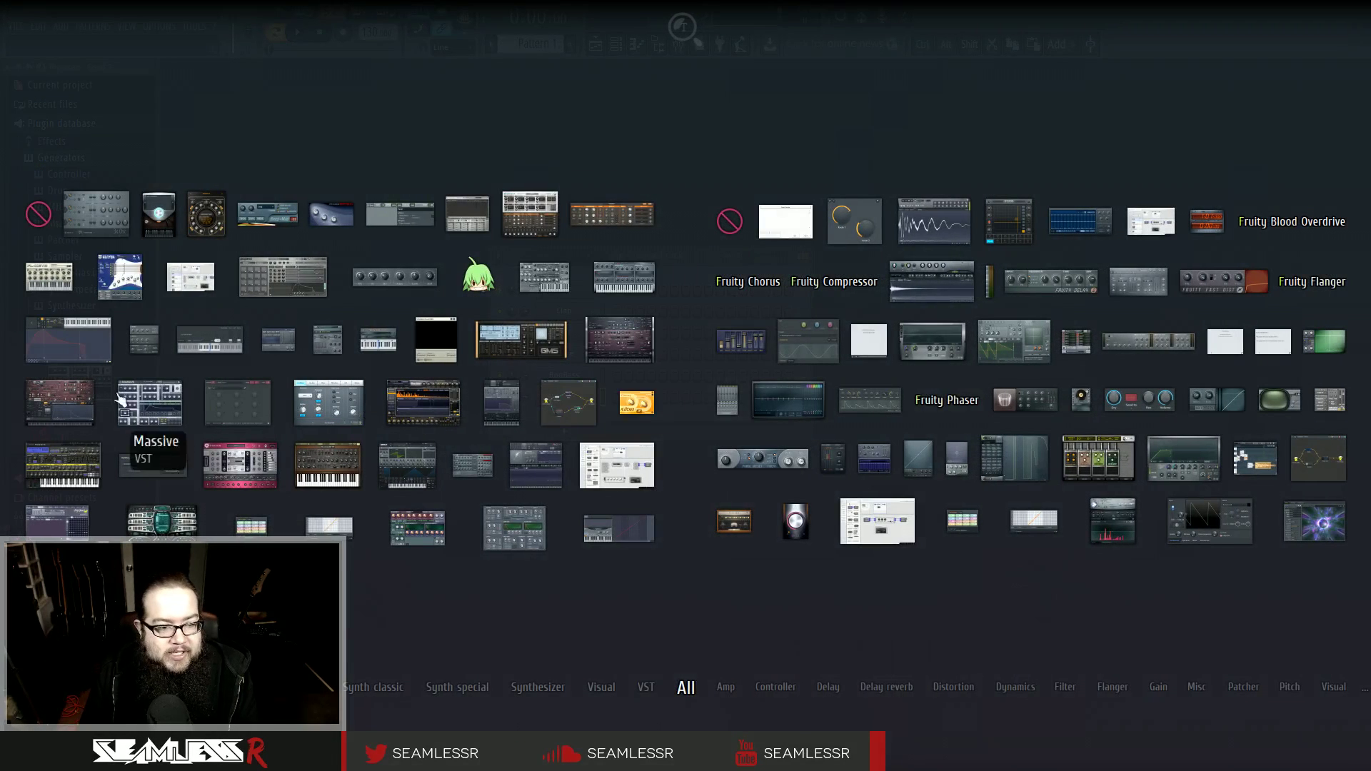
pyautogui.moveTo(564, 403); pyautogui.dragTo(713, 414)
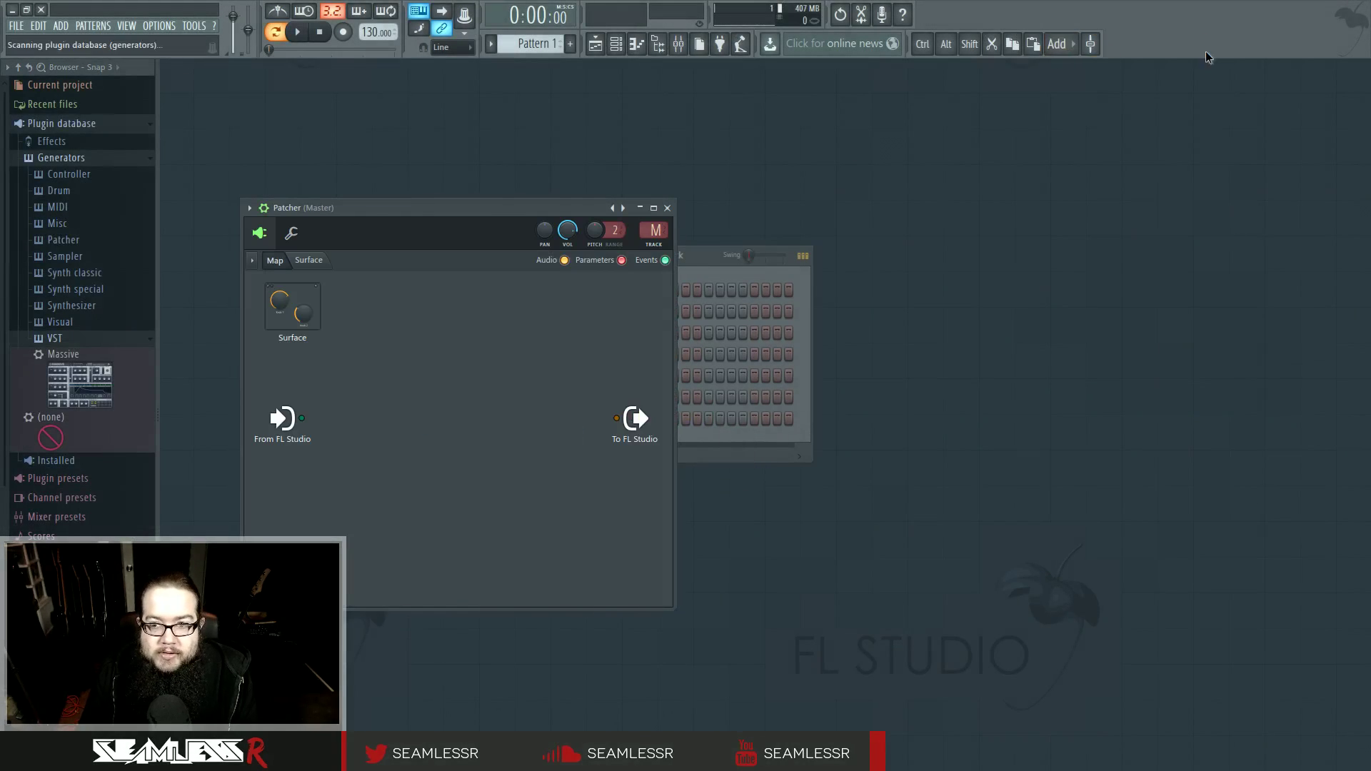
pyautogui.hotkey('alt', 'p')
pyautogui.moveTo(152, 403); pyautogui.dragTo(457, 415)
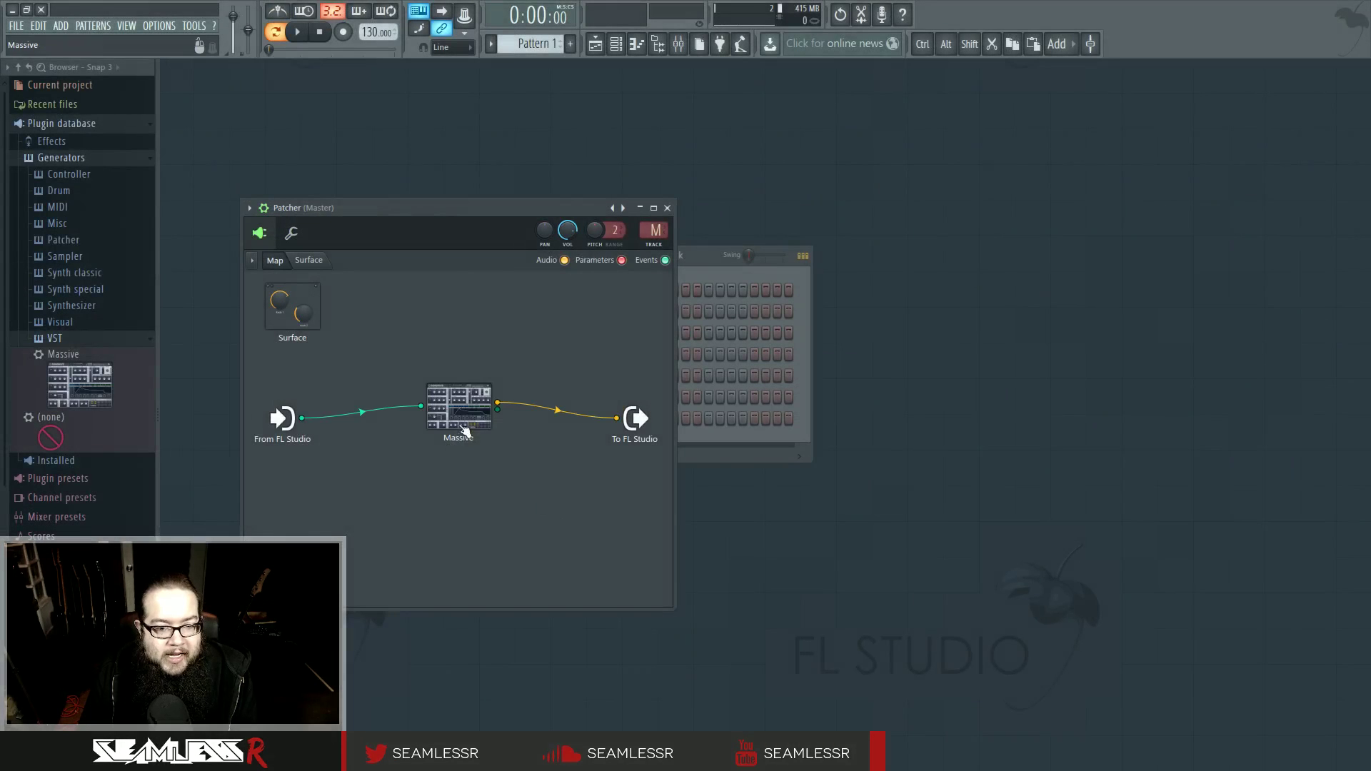
pyautogui.moveTo(522, 209); pyautogui.dragTo(969, 171)
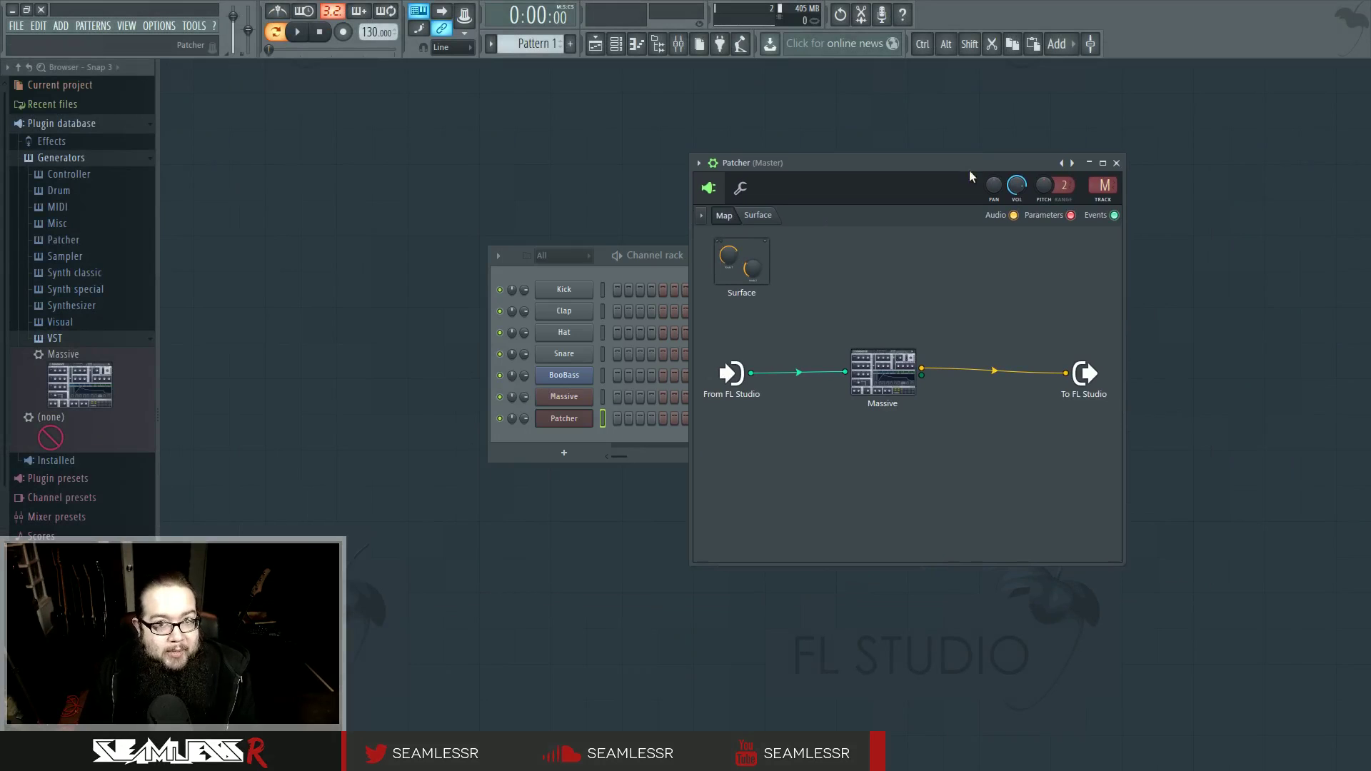
# Step: Check the Massive plugin inside Patcher, nudge its node upward, and close Patcher
pyautogui.doubleClick(896, 401)
pyautogui.moveTo(940, 316); pyautogui.dragTo(929, 273)
pyautogui.click(1049, 264)
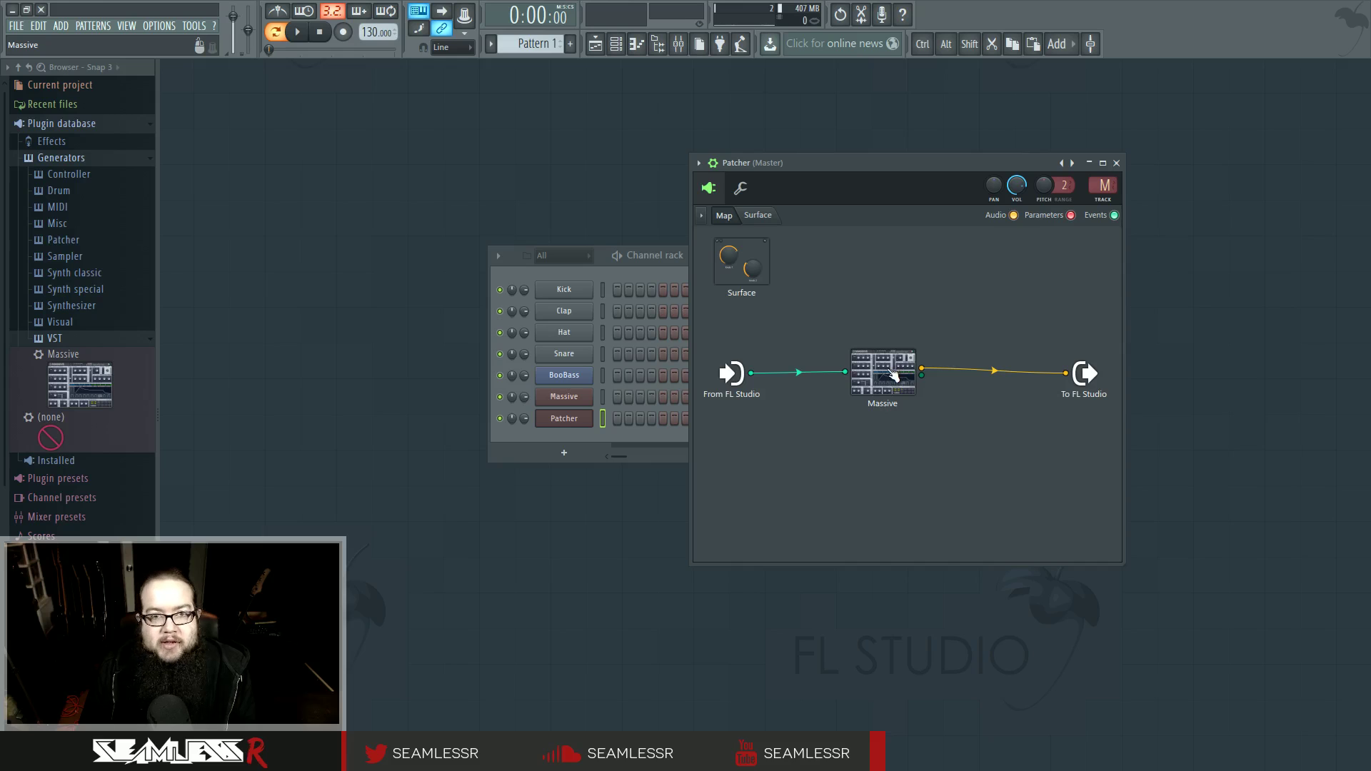
pyautogui.moveTo(890, 376); pyautogui.dragTo(891, 353)
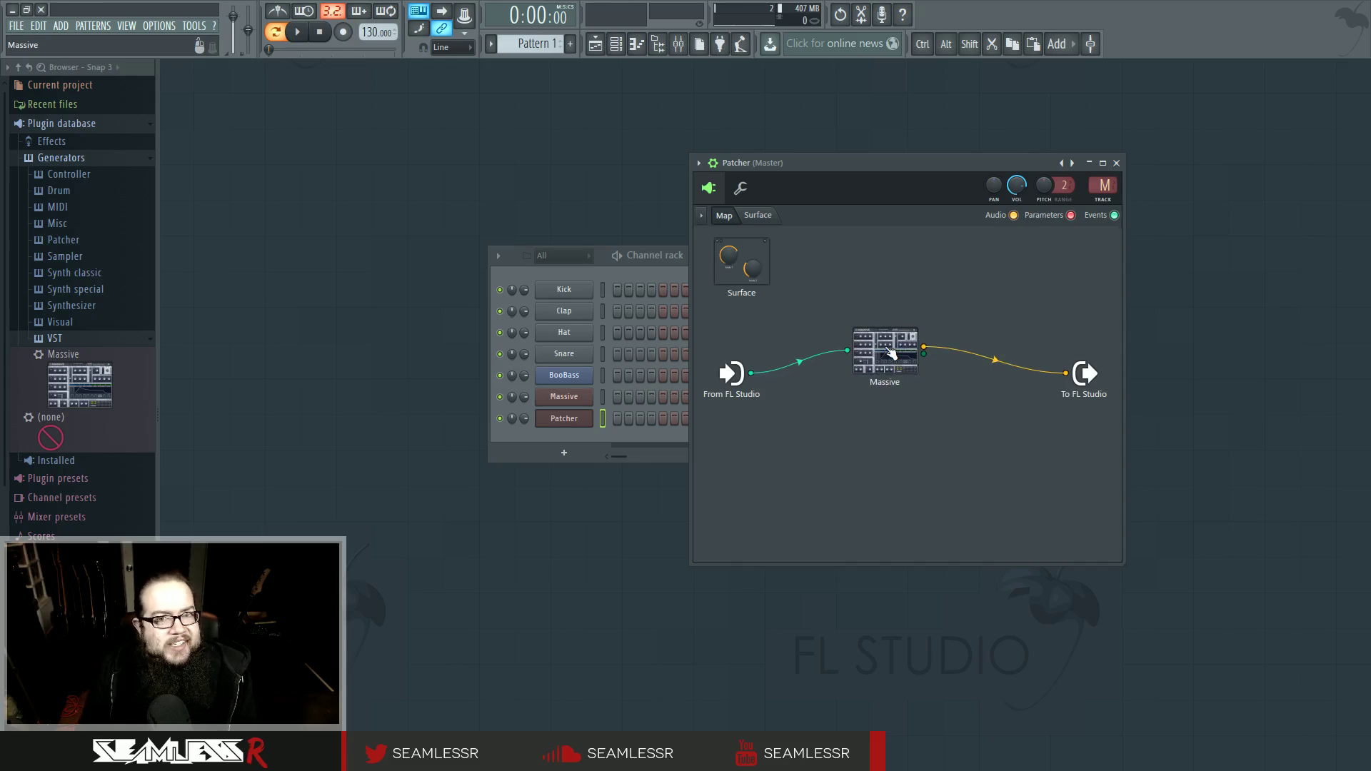
pyautogui.click(1116, 163)
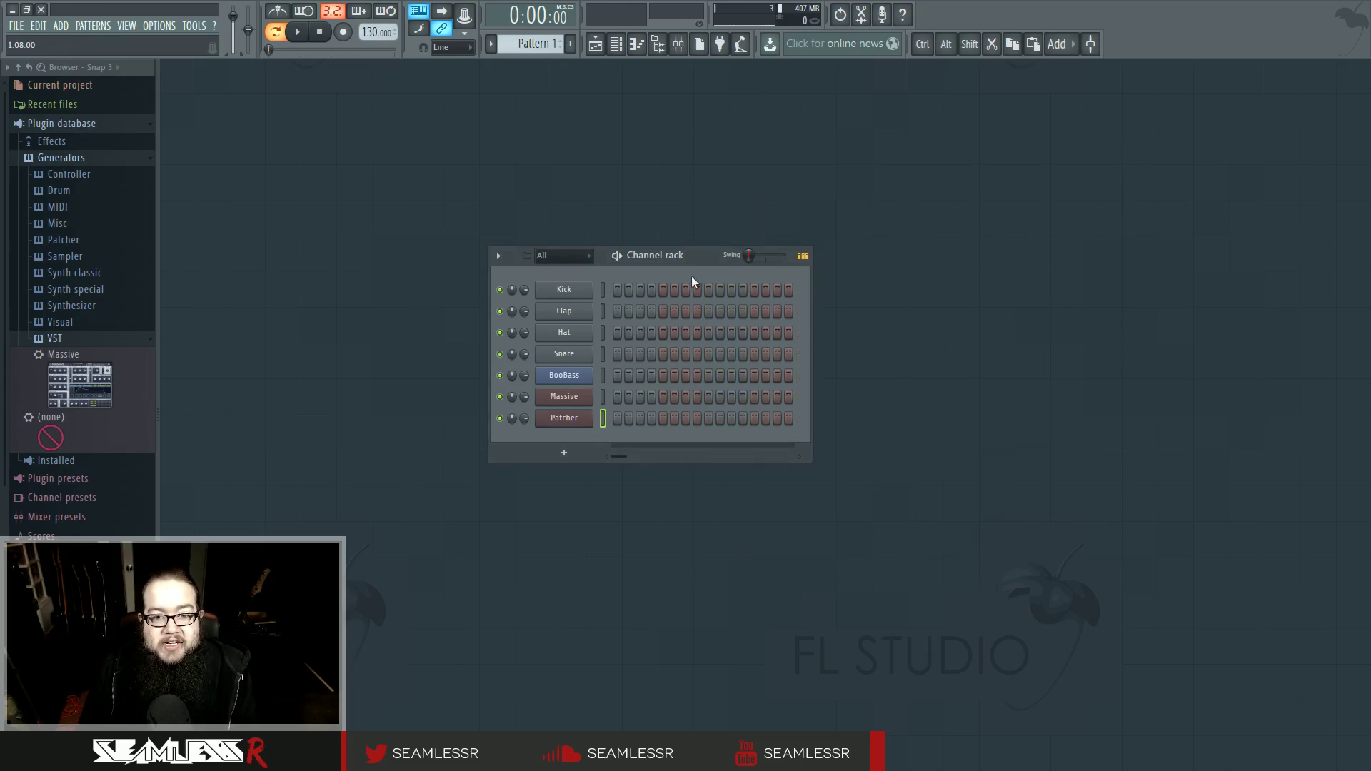